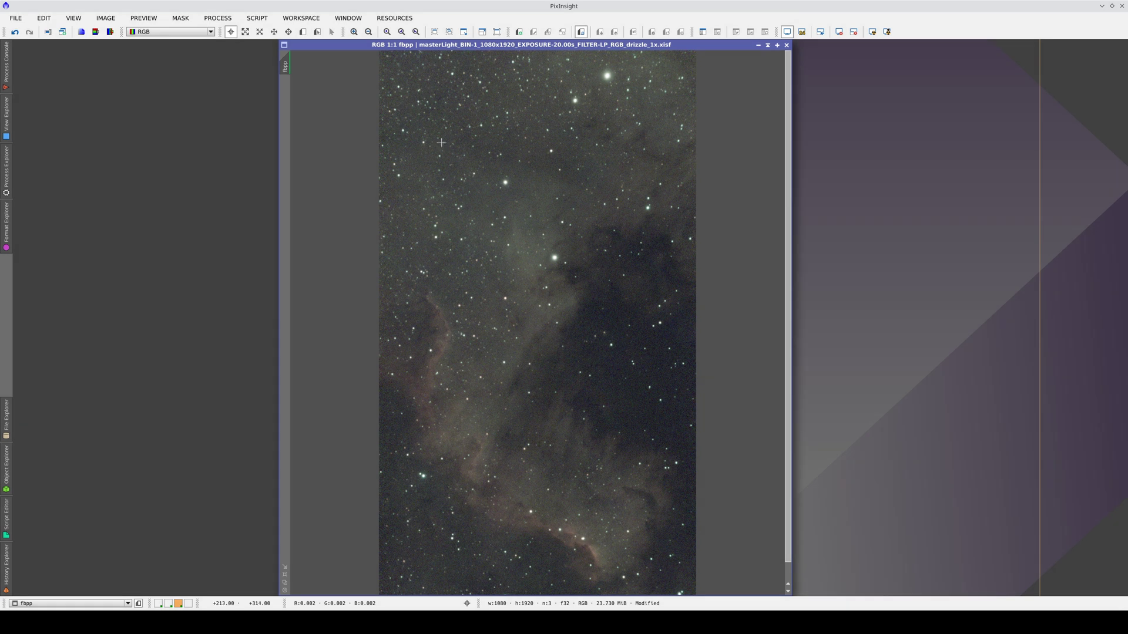
Show the Process Explorer list of processes and scripts beside the portrait nebula image.
click(7, 174)
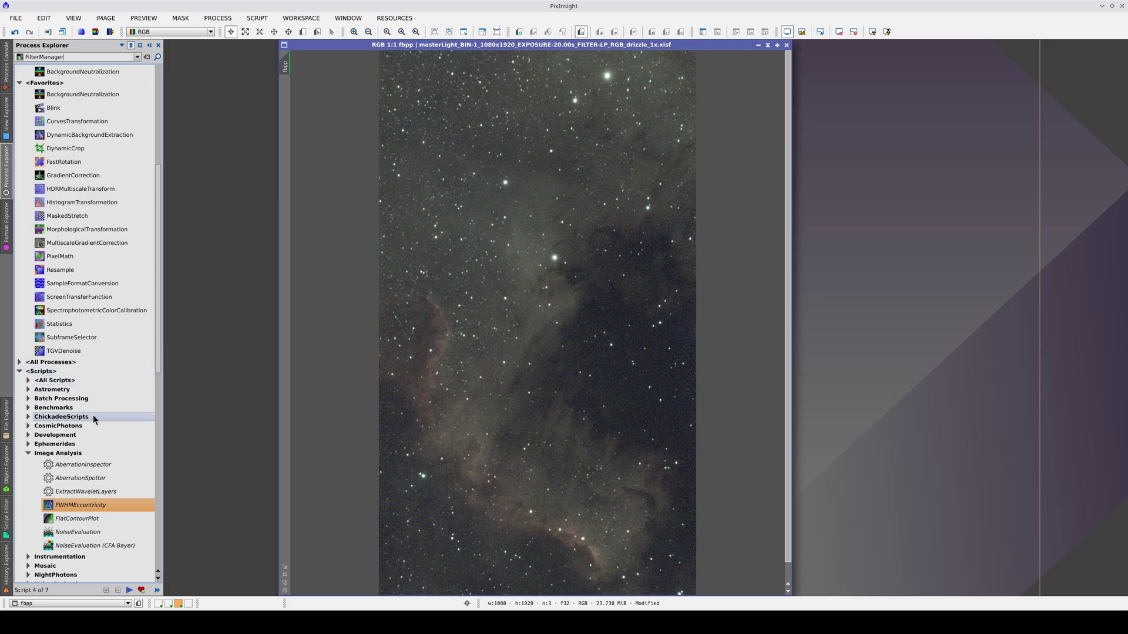
Rotate the image 90° counter-clockwise with FastRotation, accepting loss of the astrometric solution.
scroll(93, 415, down, 15)
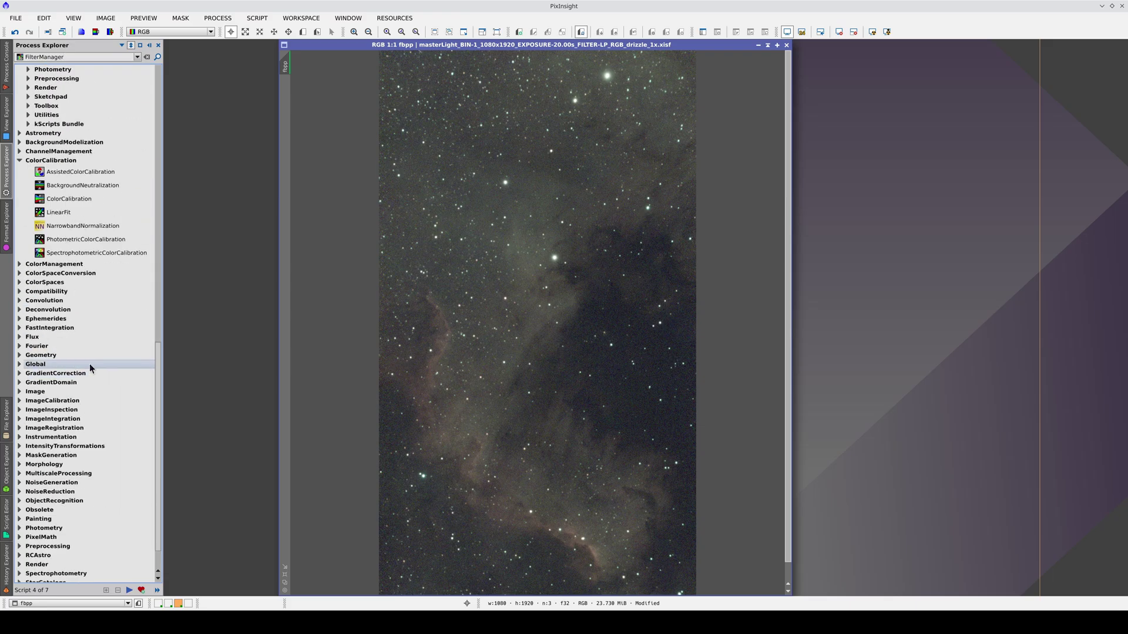
double_click(89, 355)
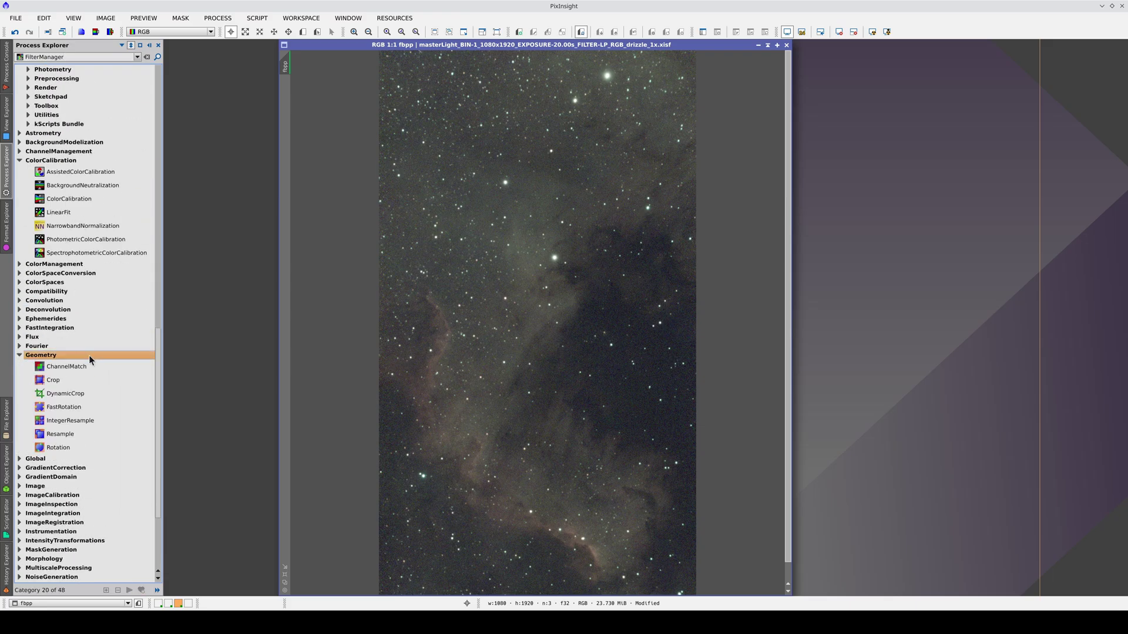
click(89, 404)
double_click(90, 405)
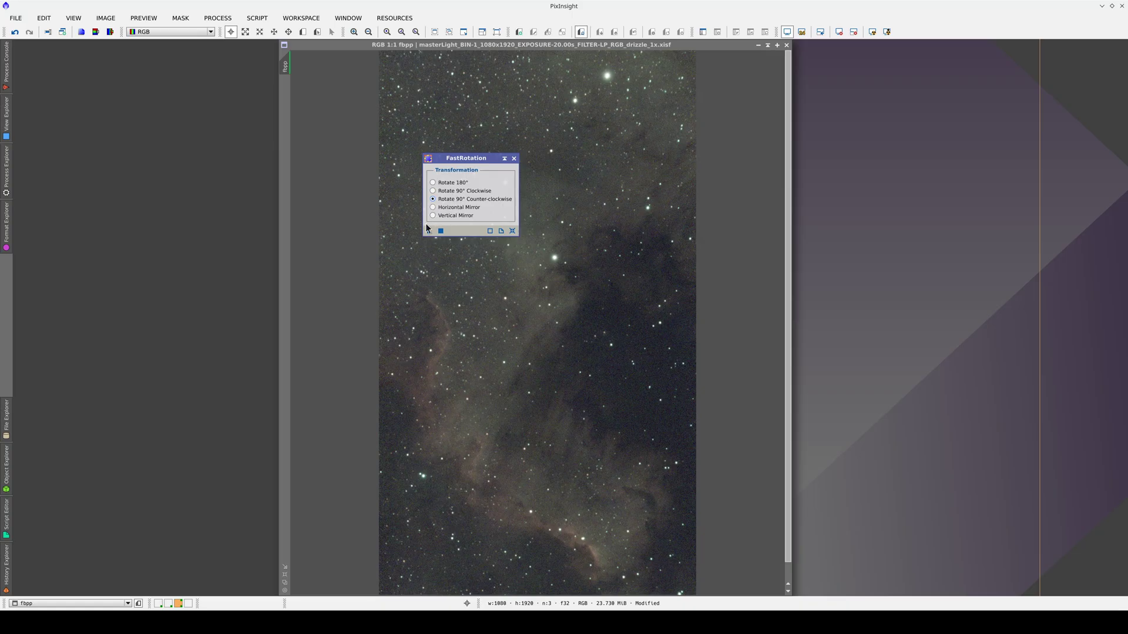
drag(429, 230, 474, 300)
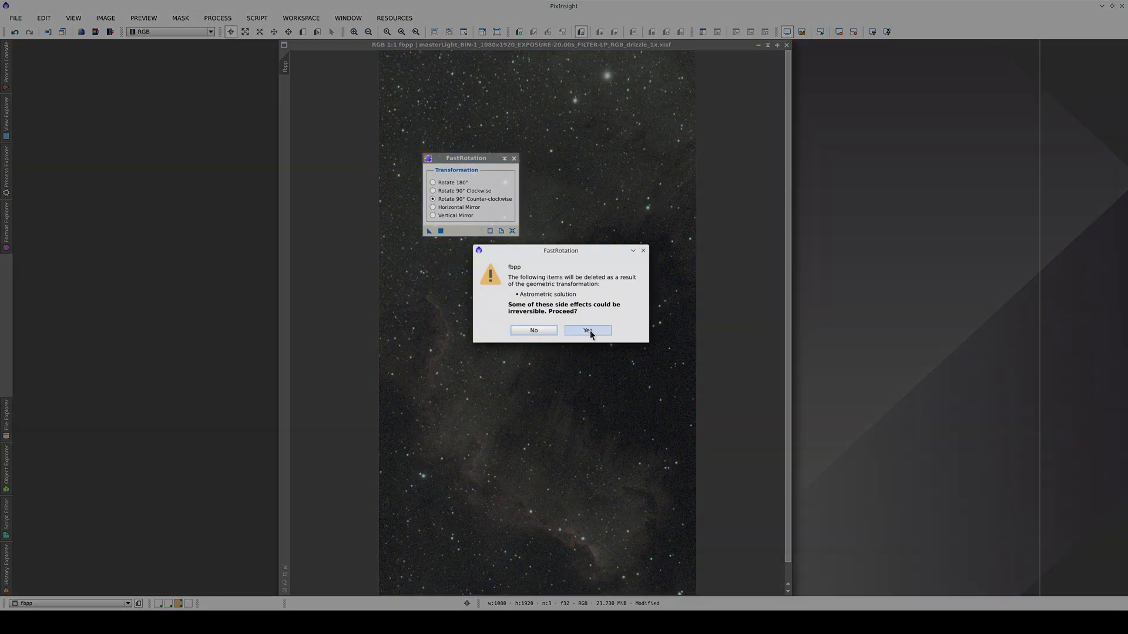
click(590, 330)
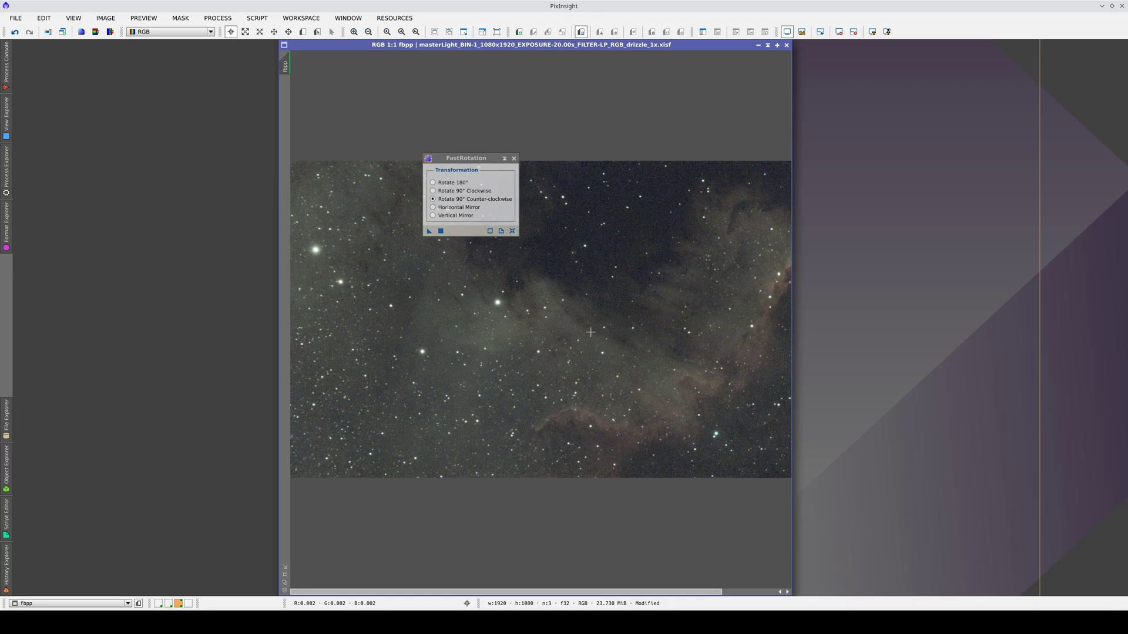
click(514, 158)
Maximize the rotated 1920×1080 image and return to the Scripts group in Process Explorer.
click(6, 170)
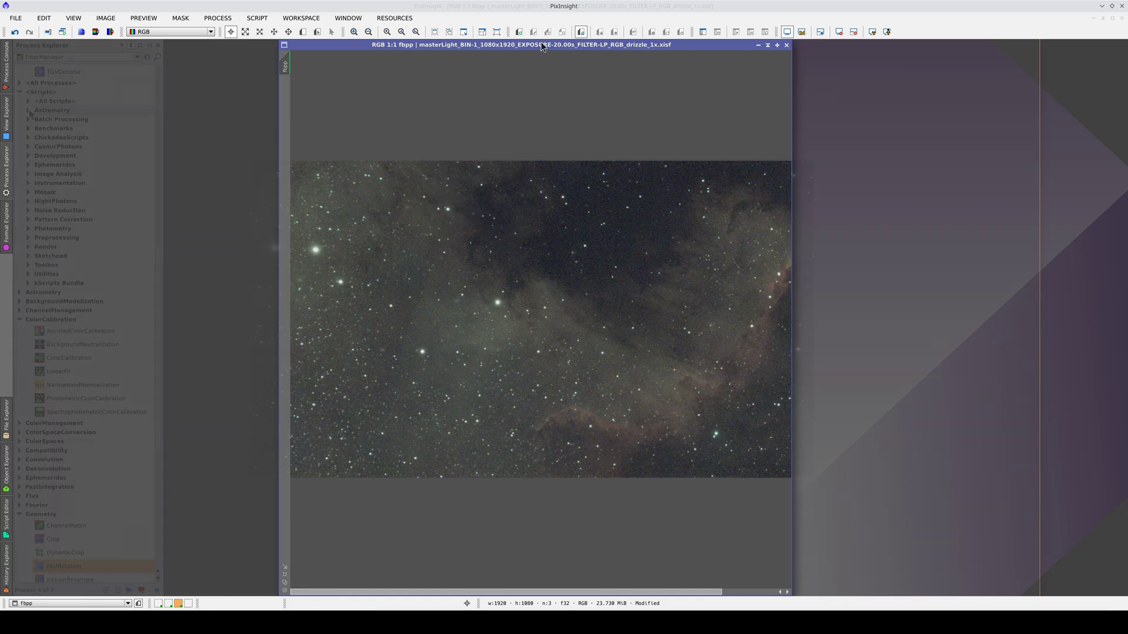
double_click(541, 44)
click(36, 92)
Plate-solve with ImageSolver: 572 stars at 2.375 arcsec/px, centred near RA 20h59m, Dec +43°53′.
click(29, 110)
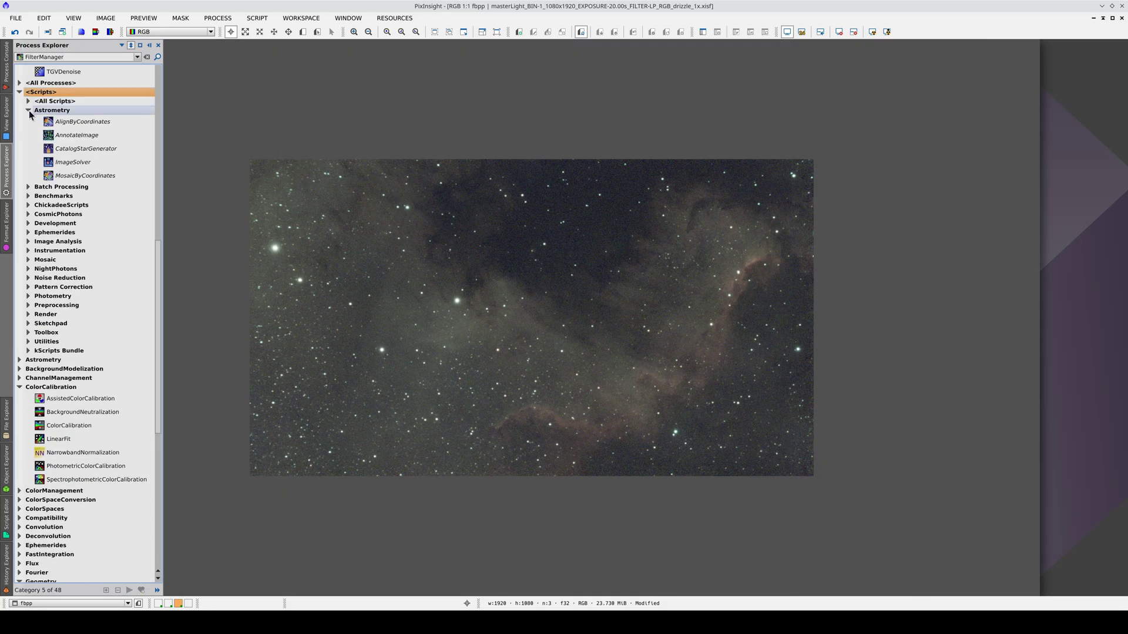
double_click(65, 162)
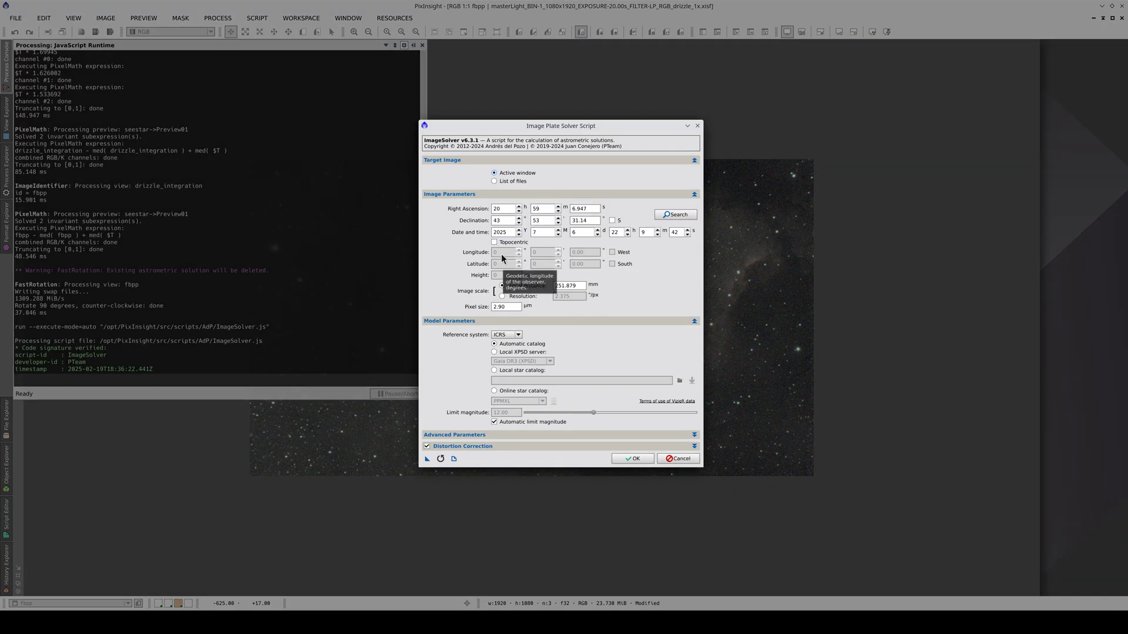
click(634, 459)
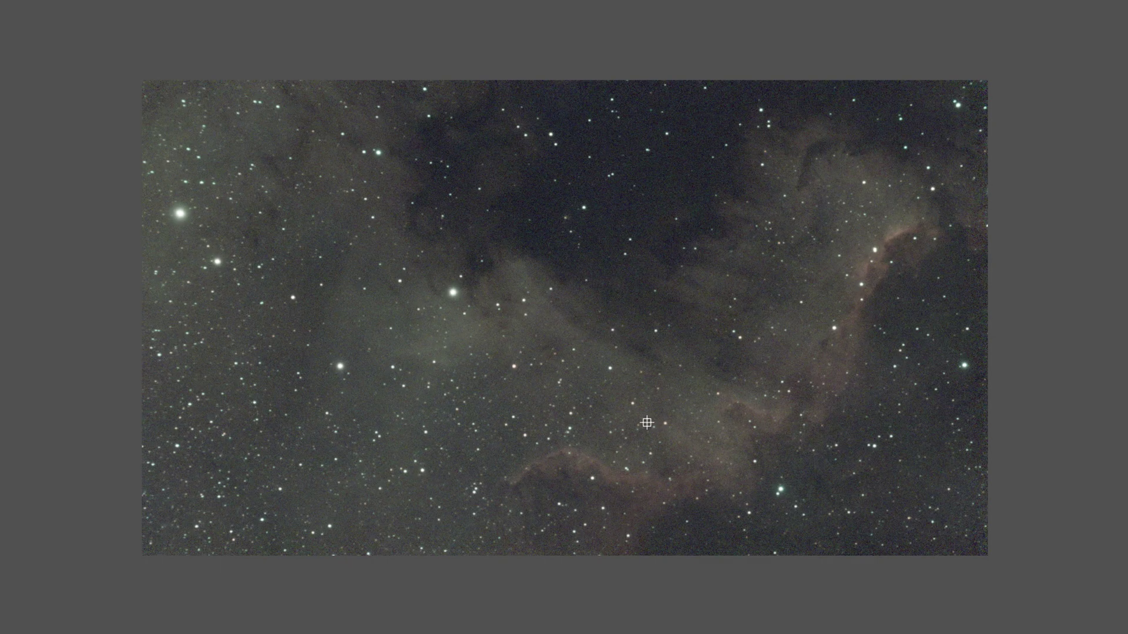
drag(536, 337, 384, 353)
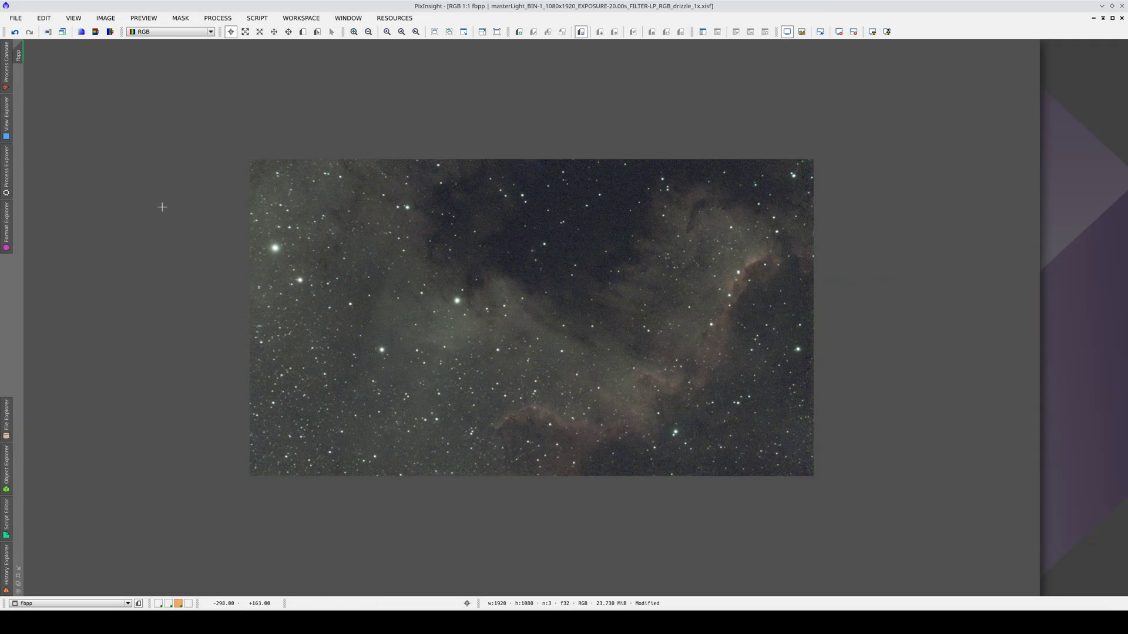
click(5, 180)
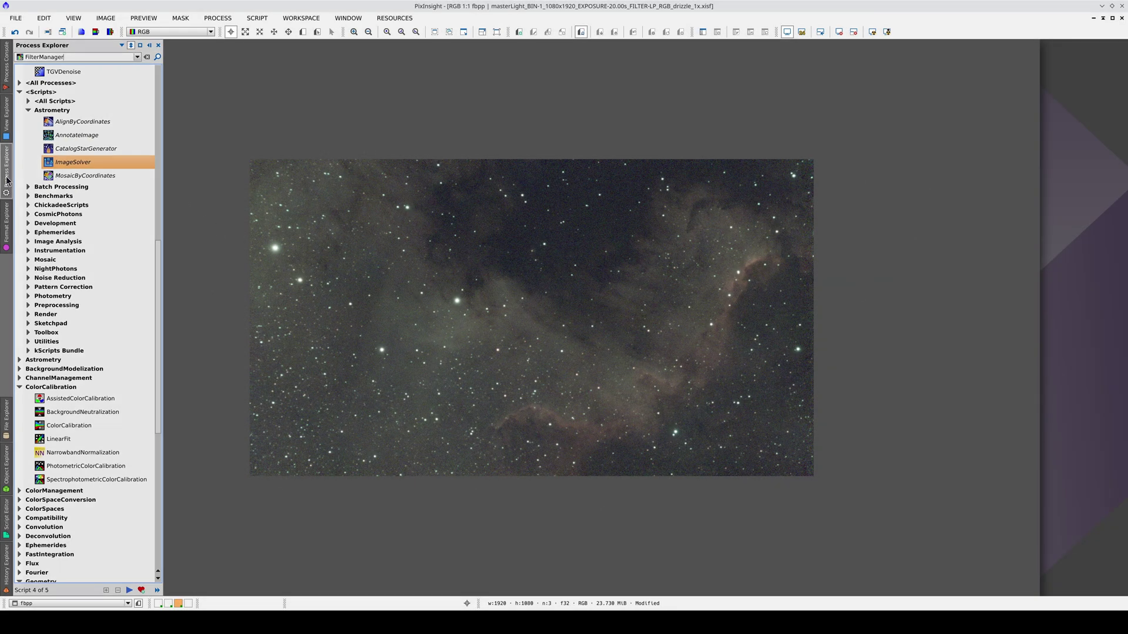
Open SpectrophotometricColorCalibration from Favorites and move it beside the image.
scroll(41, 189, up, 9)
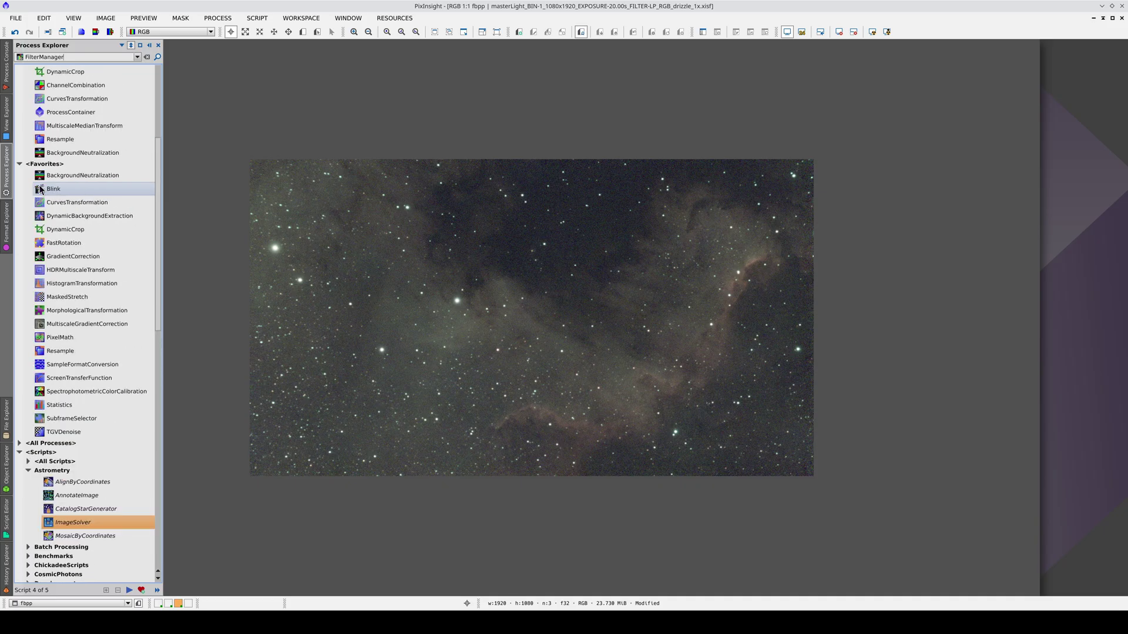
click(49, 164)
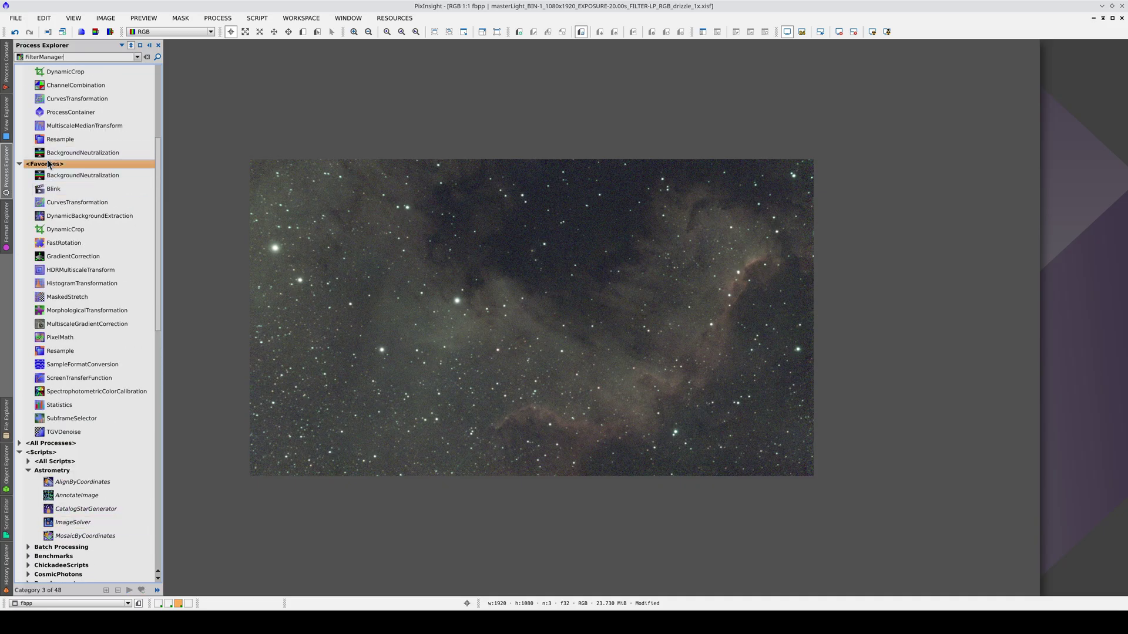
double_click(101, 391)
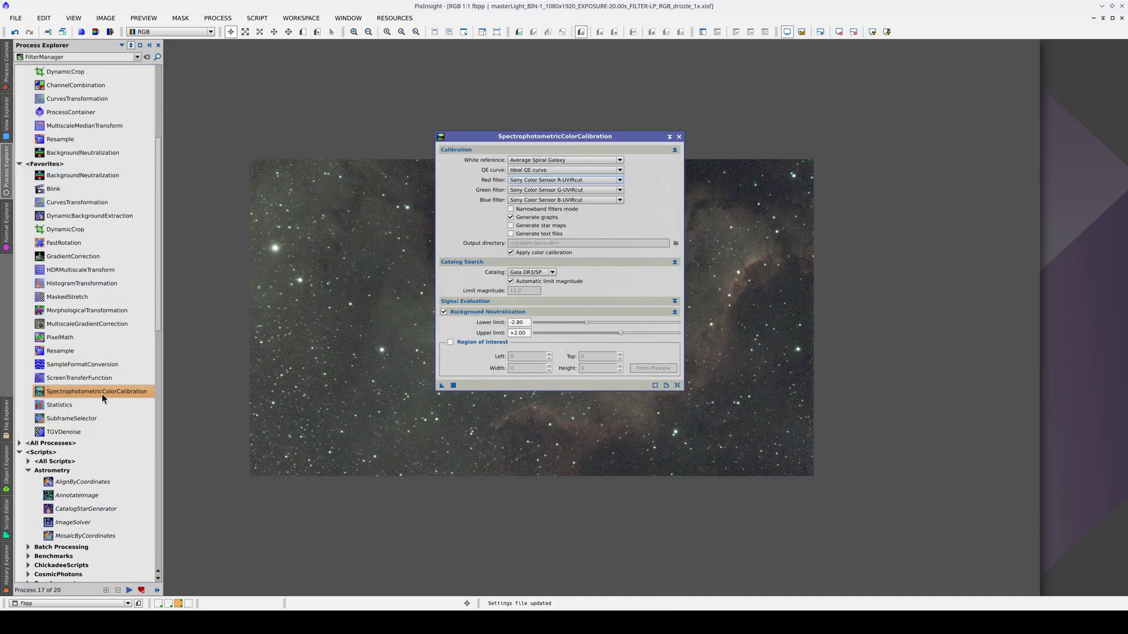
drag(492, 141, 886, 195)
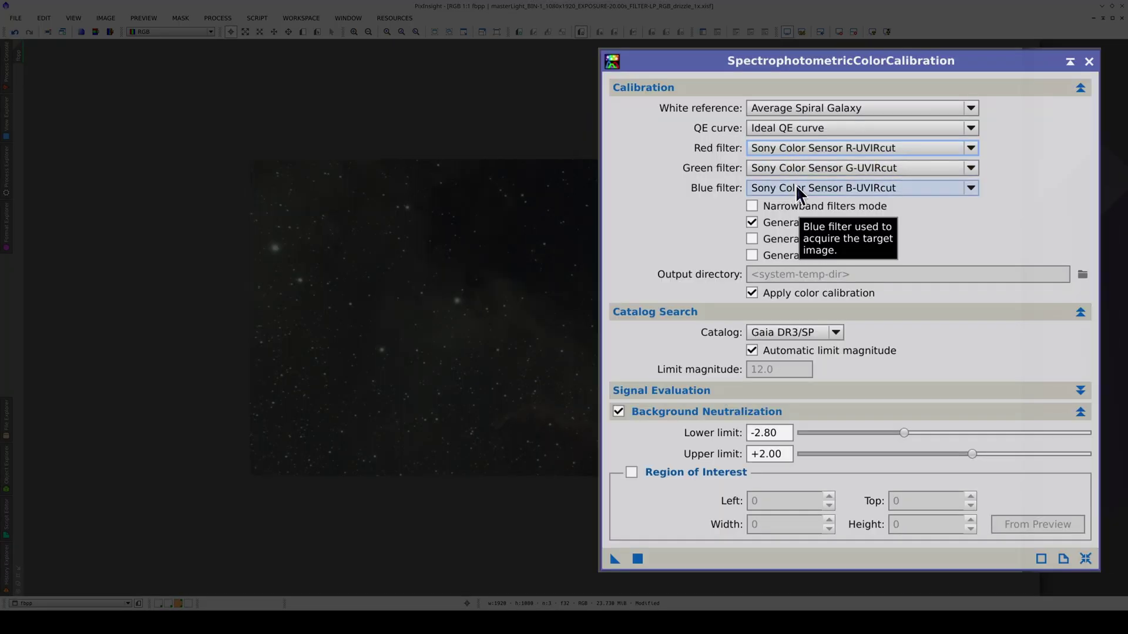
Set the Red, Green and Blue filters to Seestar S50 LP R, G and B.
click(803, 150)
scroll(803, 150, up, 1)
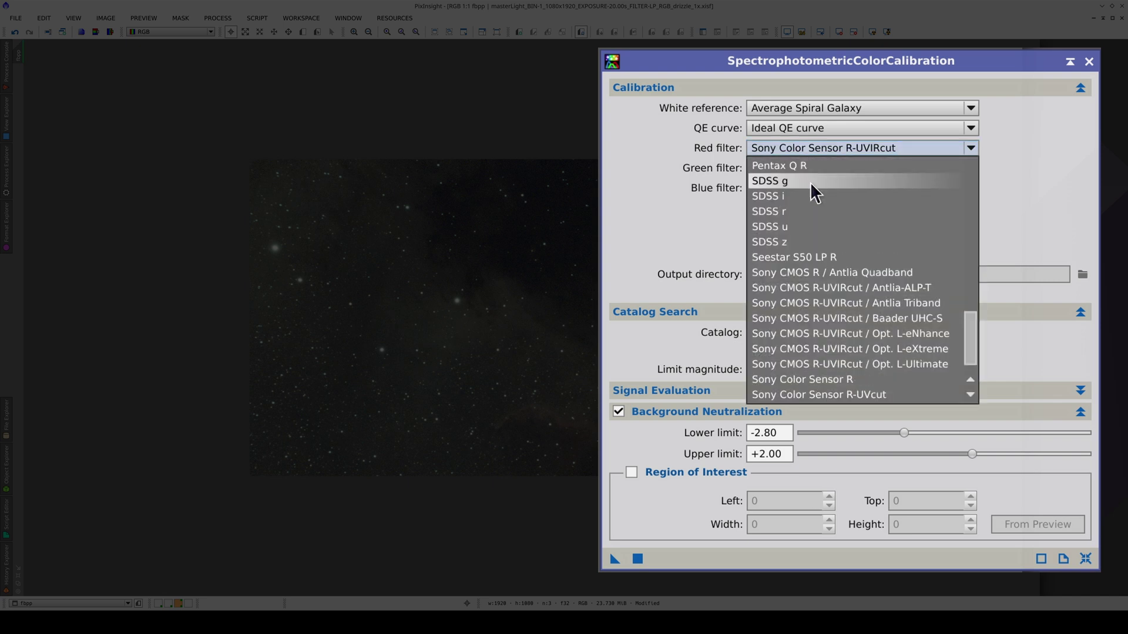
click(876, 256)
click(851, 168)
scroll(851, 227, up, 1)
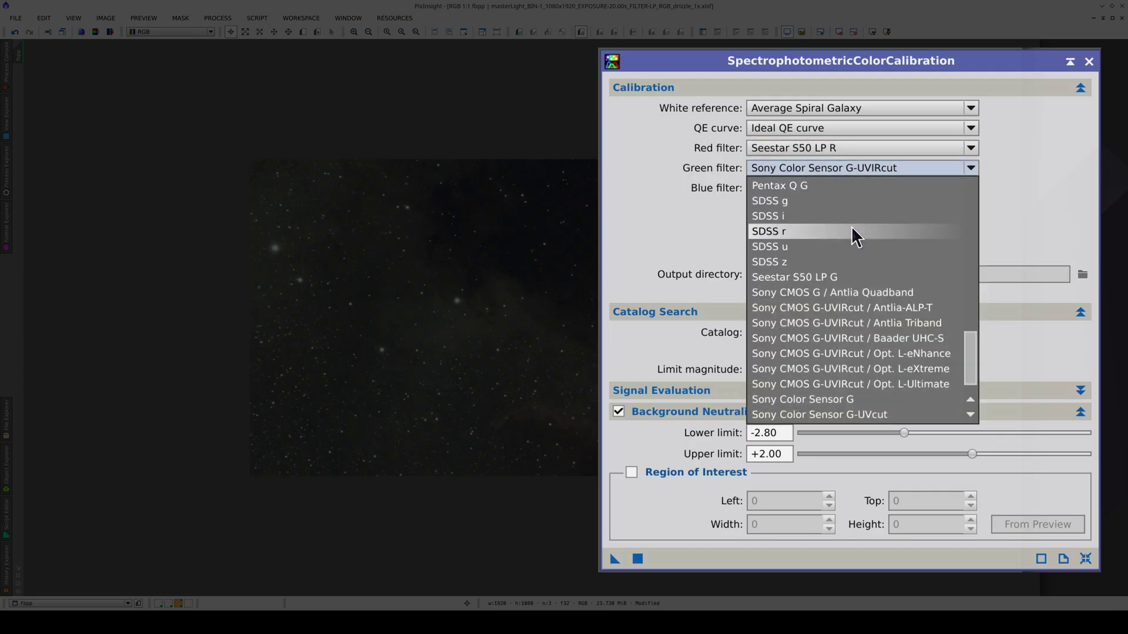
click(851, 275)
click(844, 189)
scroll(843, 200, up, 1)
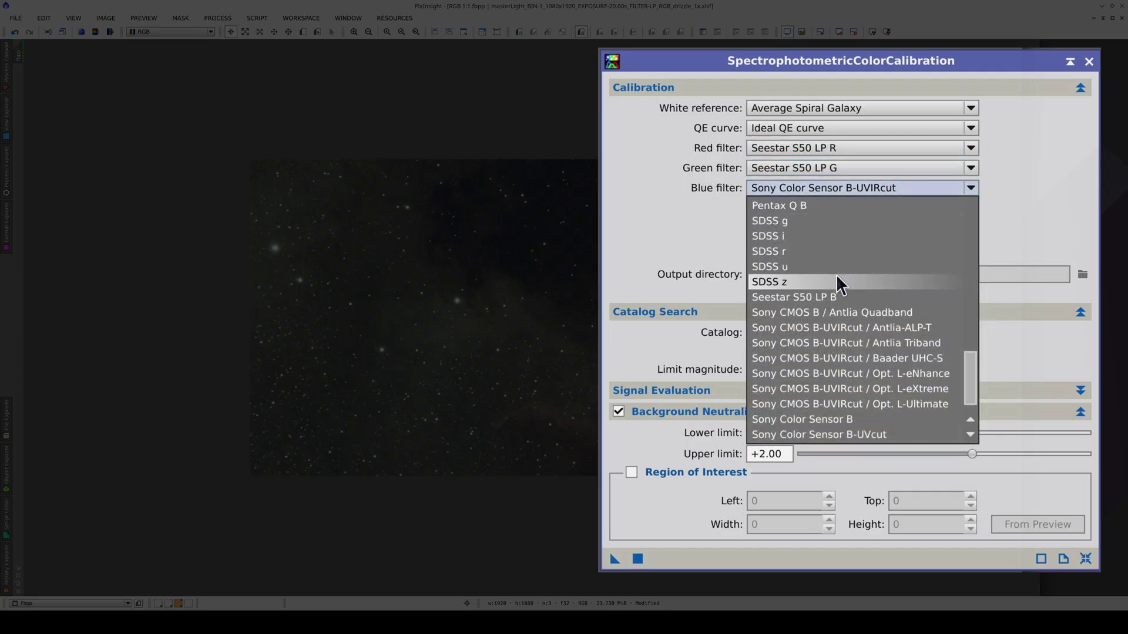
click(838, 291)
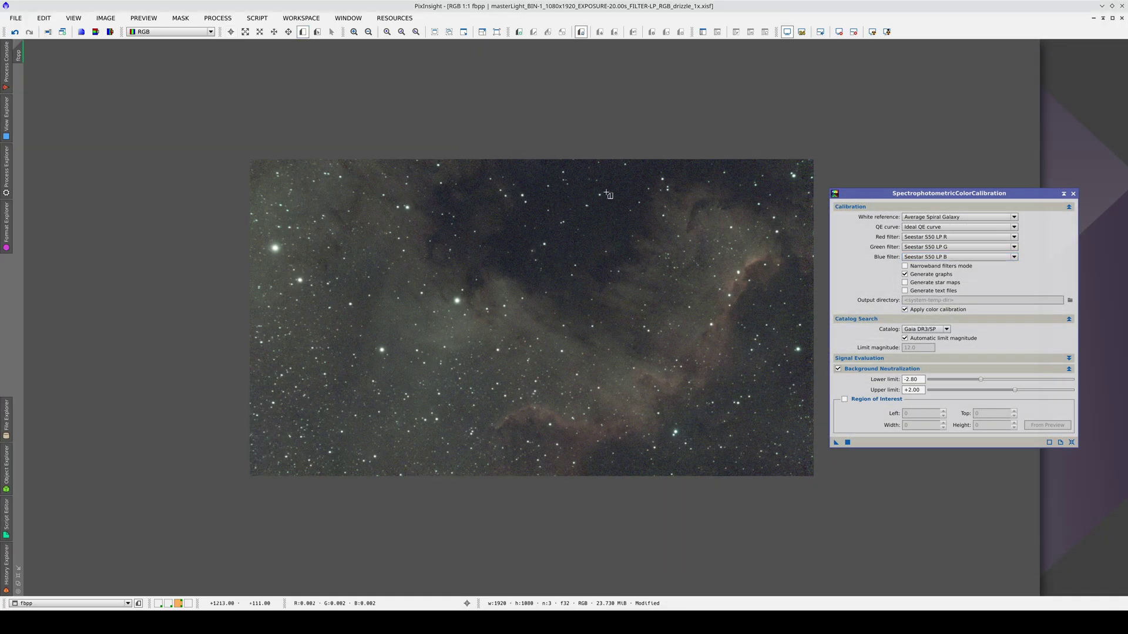
Run SPCC with a top-centre Preview01 background region, then close the white balance graphs.
drag(624, 202, 584, 160)
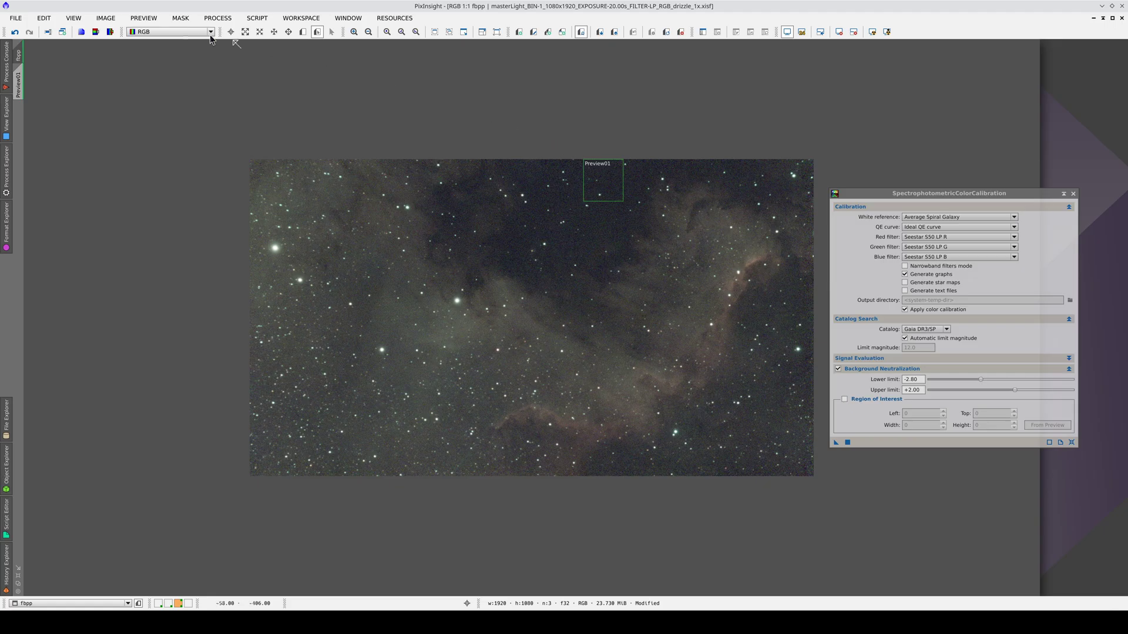
drag(19, 88, 1040, 406)
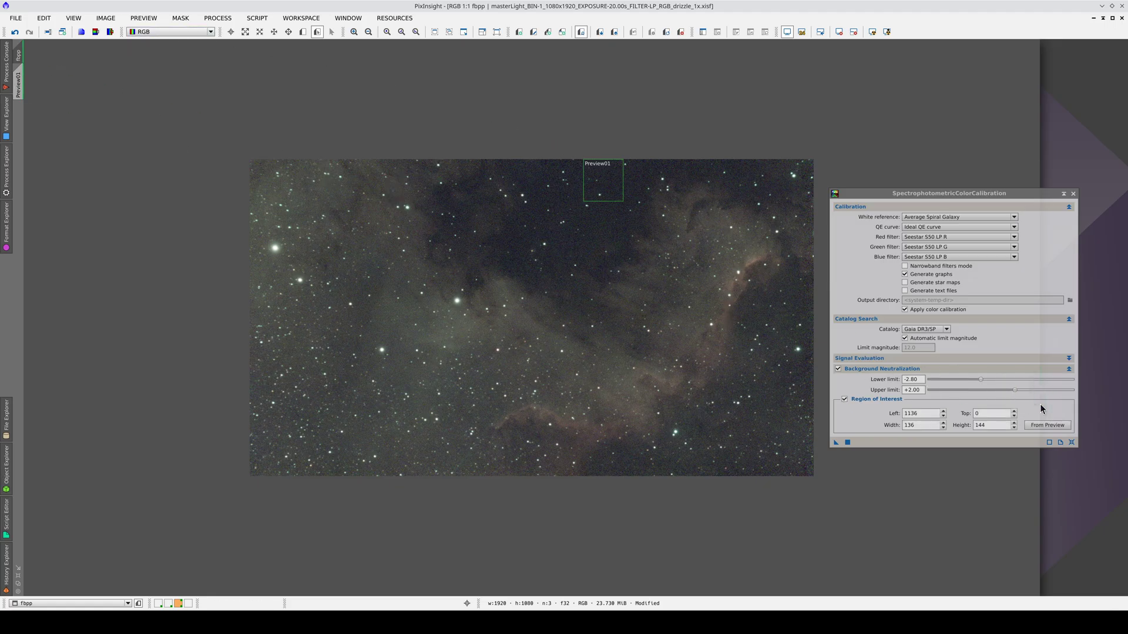
click(847, 443)
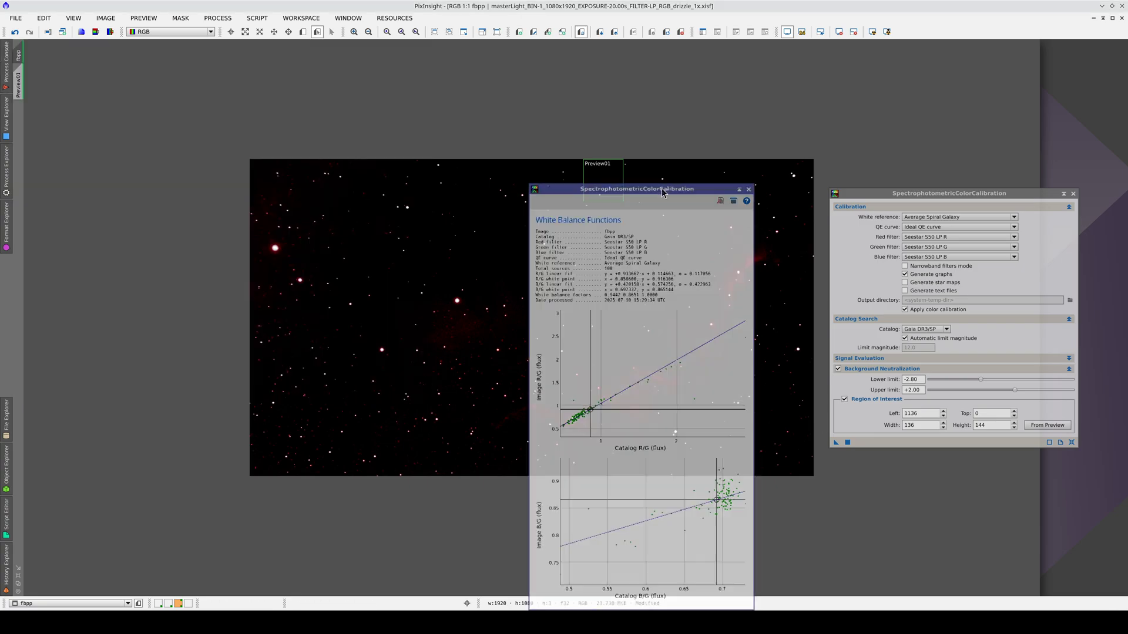
drag(662, 188, 676, 139)
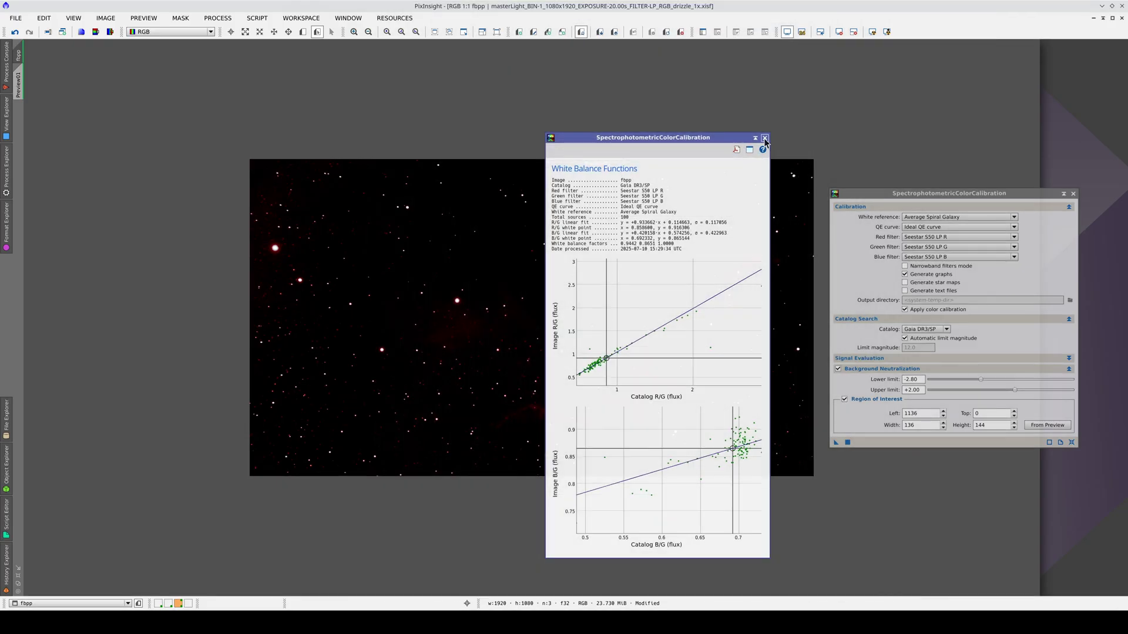
click(765, 139)
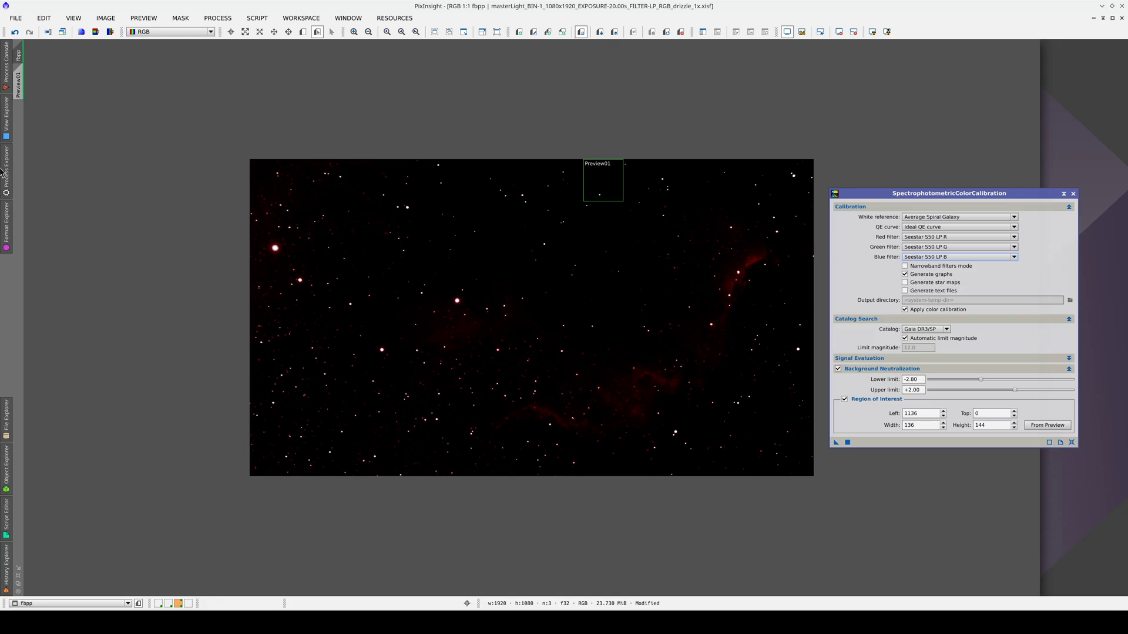
Auto-stretch the display via ScreenTransferFunction with linked RGB channels, then close the SPCC window.
mouse_move(7, 172)
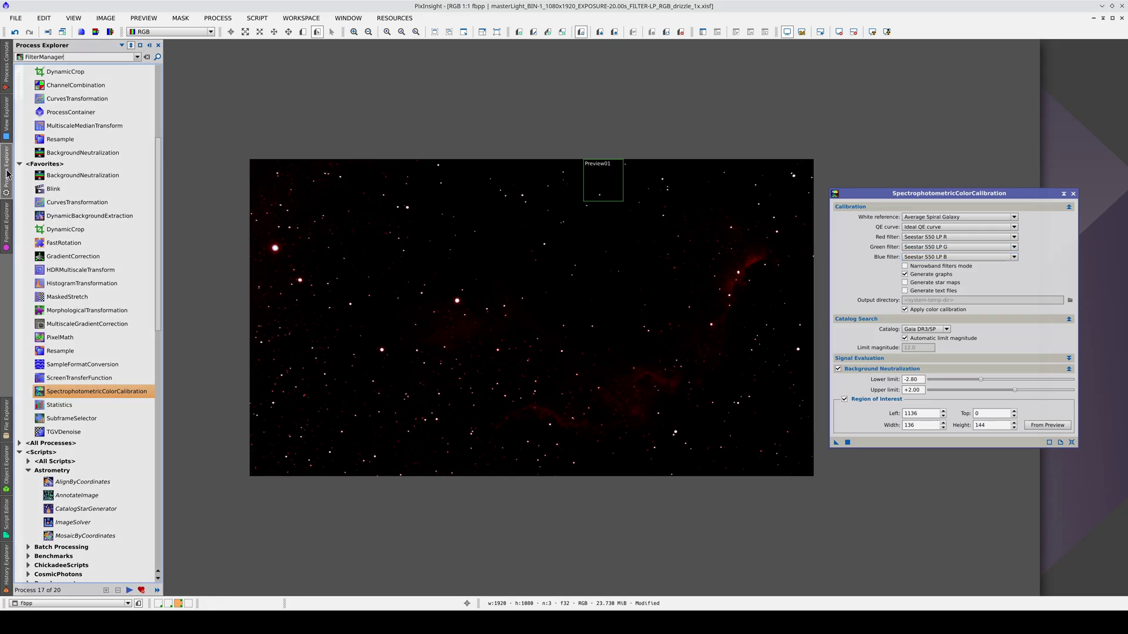
double_click(69, 380)
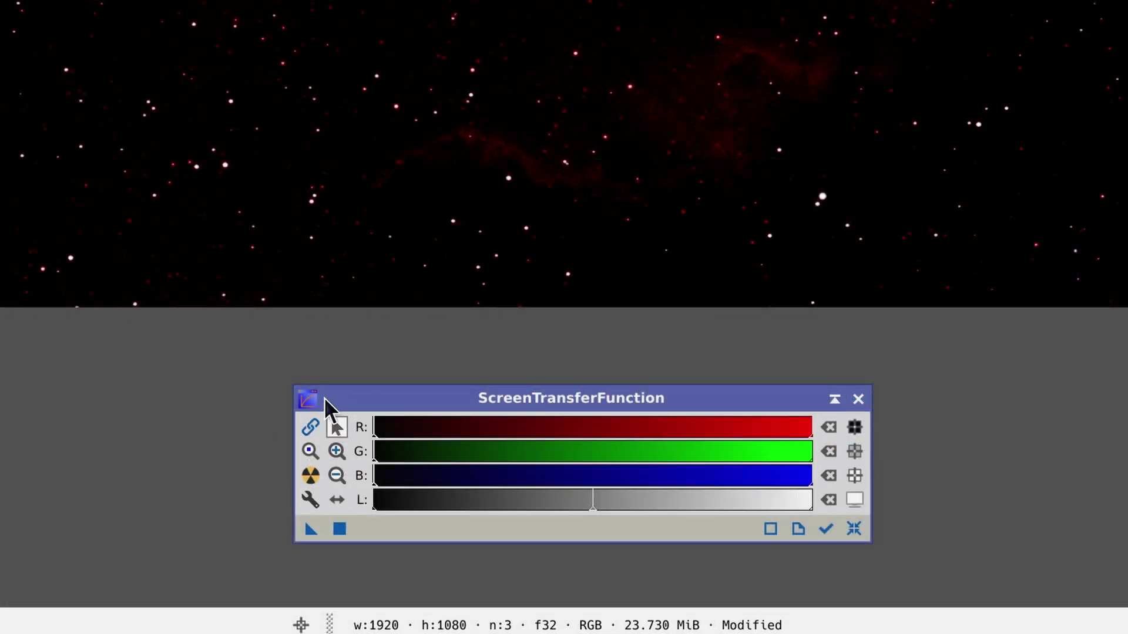
click(308, 426)
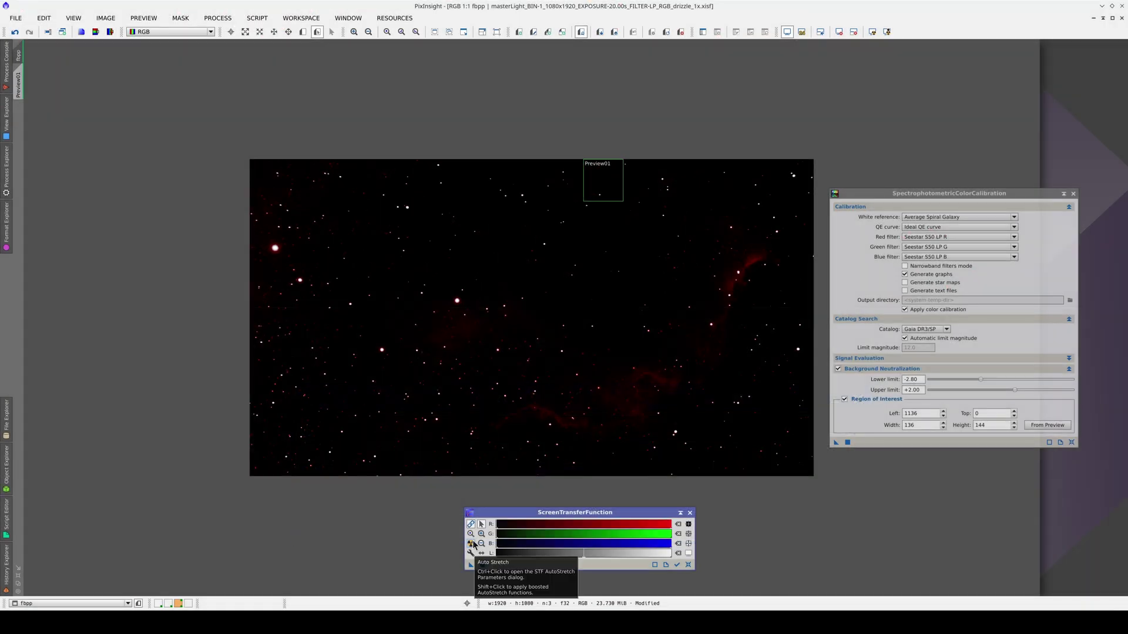
click(309, 474)
key(alt+r)
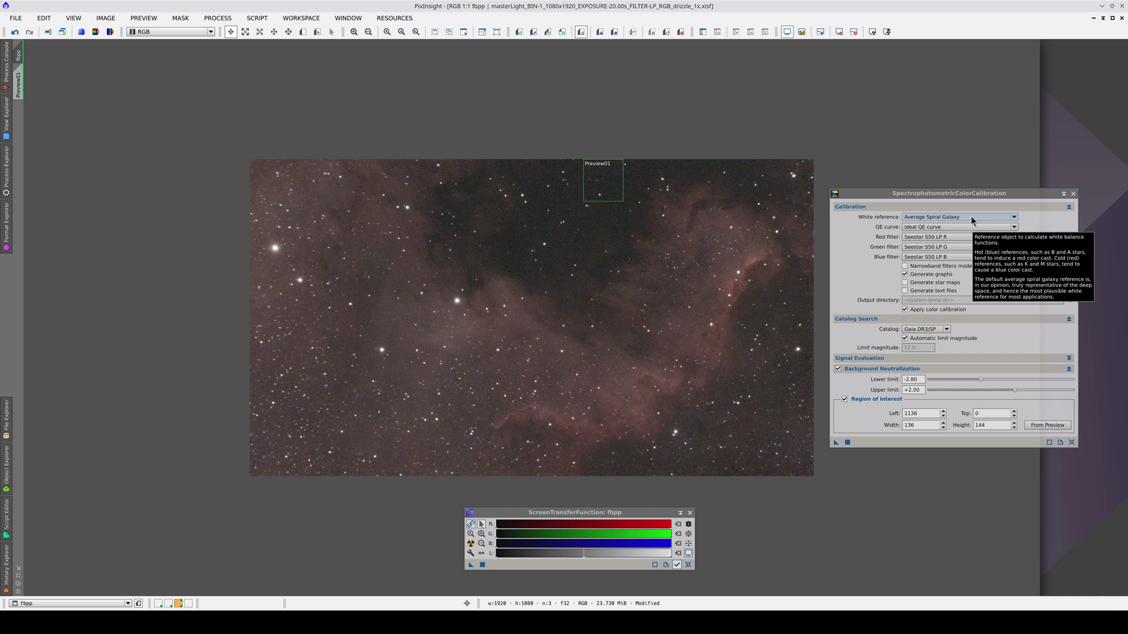
click(690, 558)
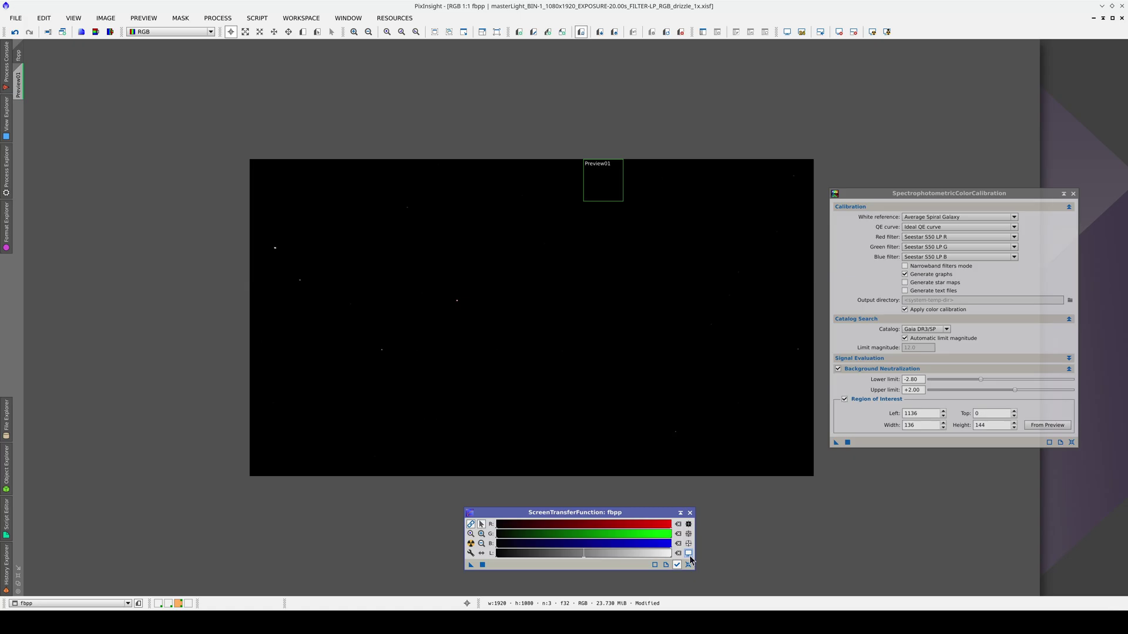
click(690, 558)
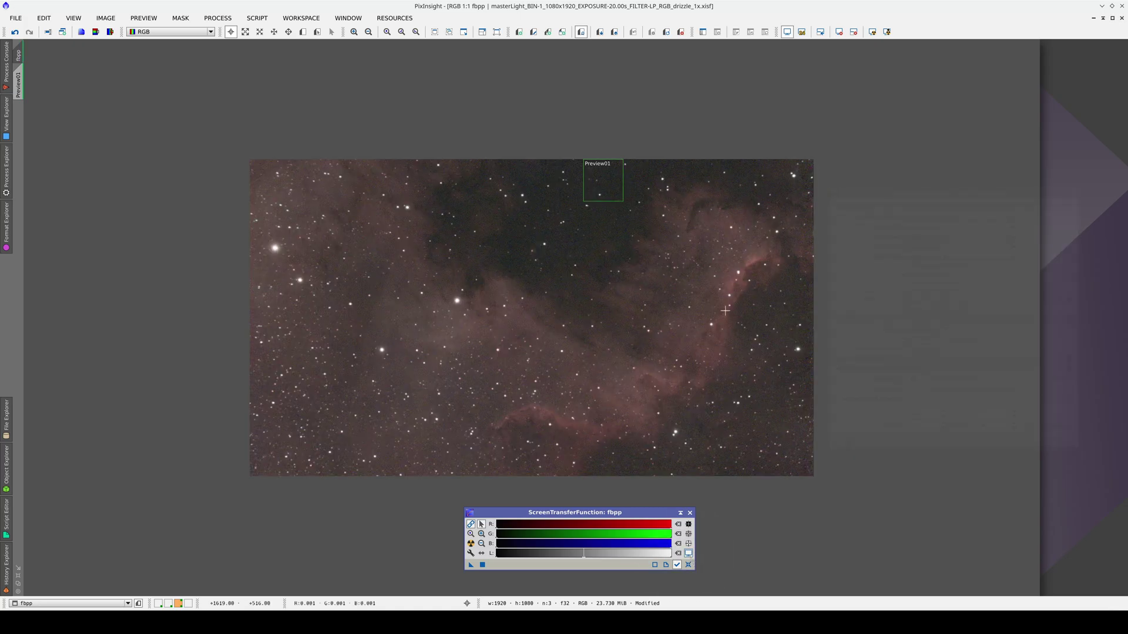
click(5, 171)
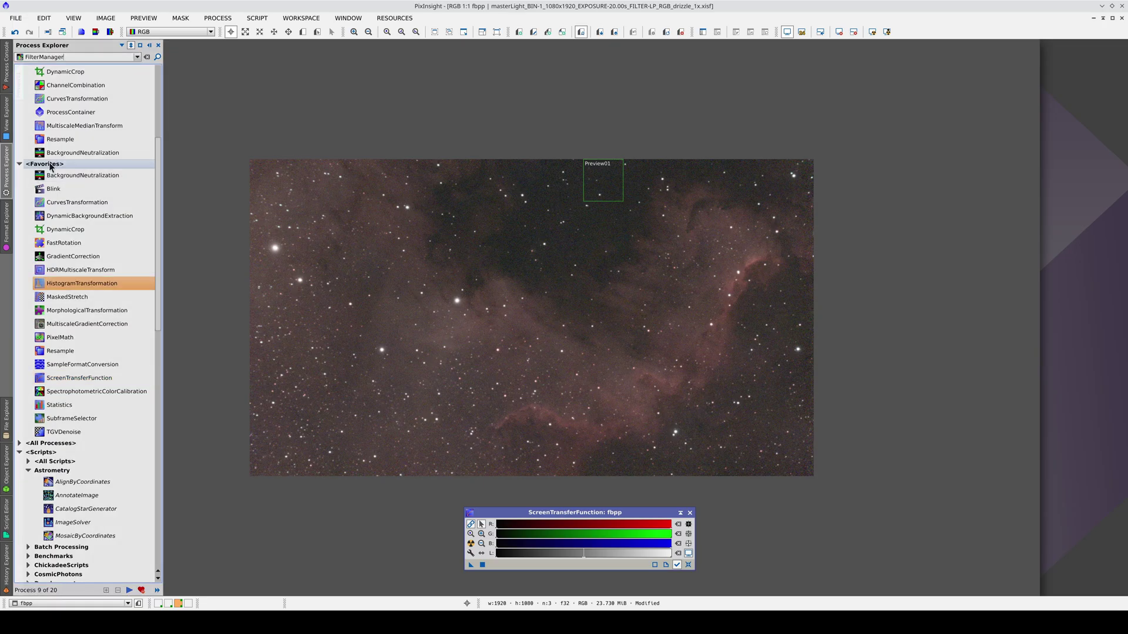
Load the STF auto-stretch into HistogramTransformation (shadows 0.00043486, midtones 0.00118527), zoom 100, tracking fbpp.
click(50, 166)
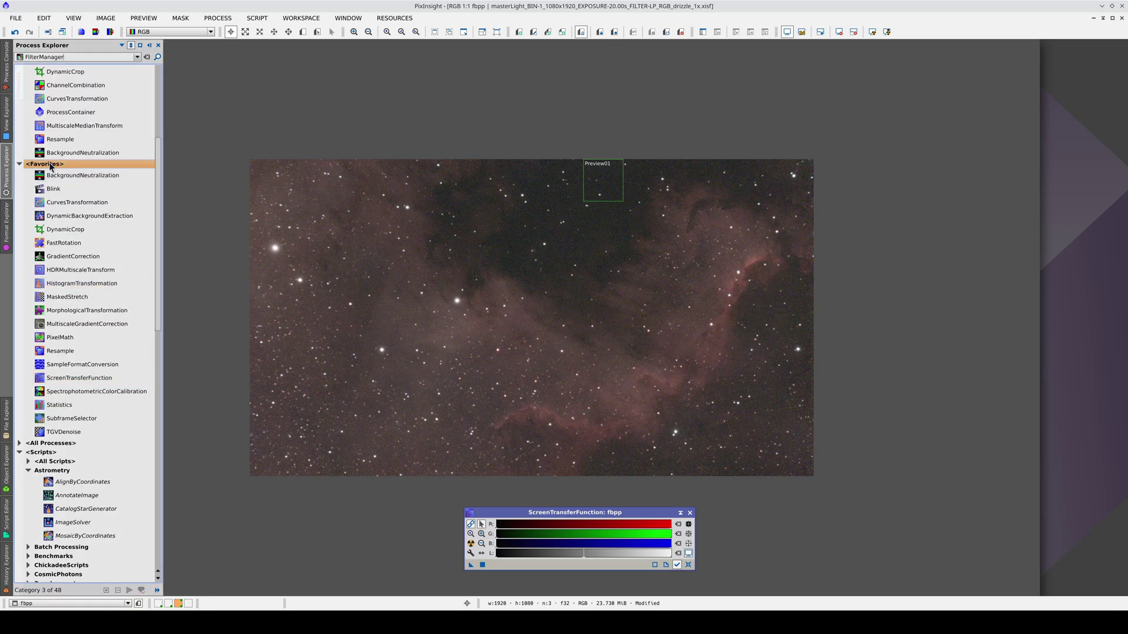
click(82, 283)
double_click(82, 283)
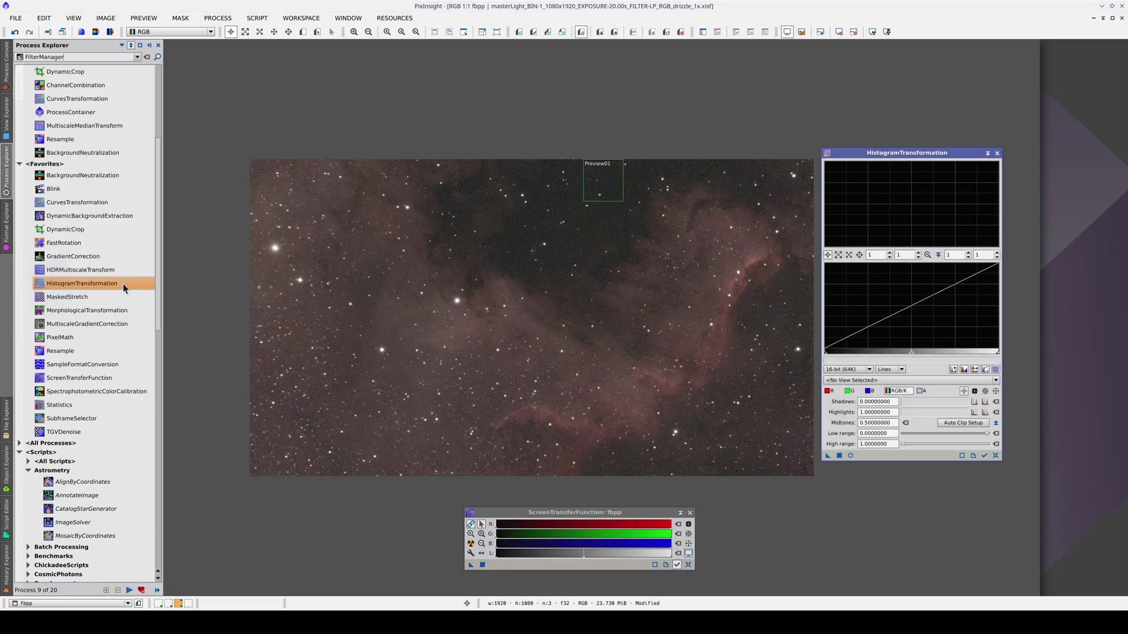
click(520, 518)
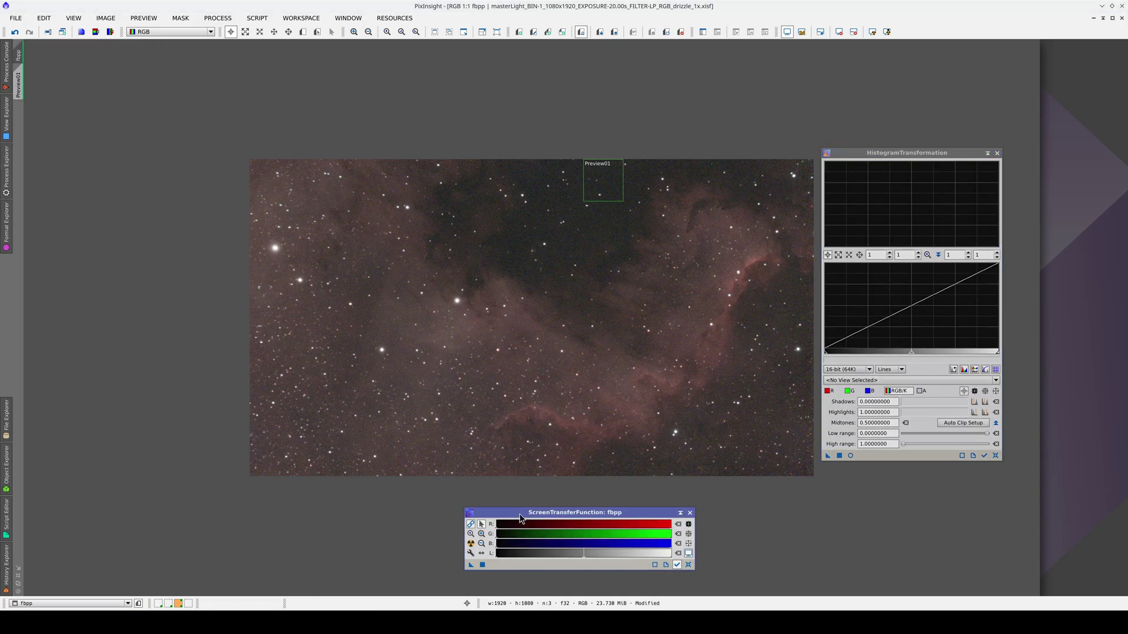
drag(468, 566, 647, 504)
drag(888, 458, 888, 457)
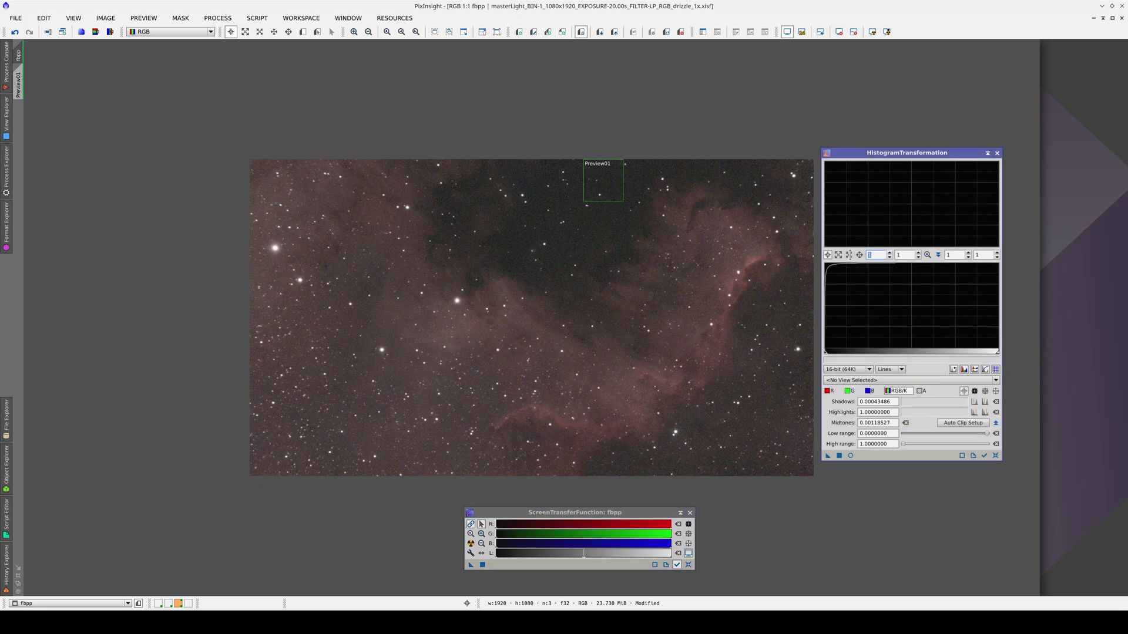
text(00)
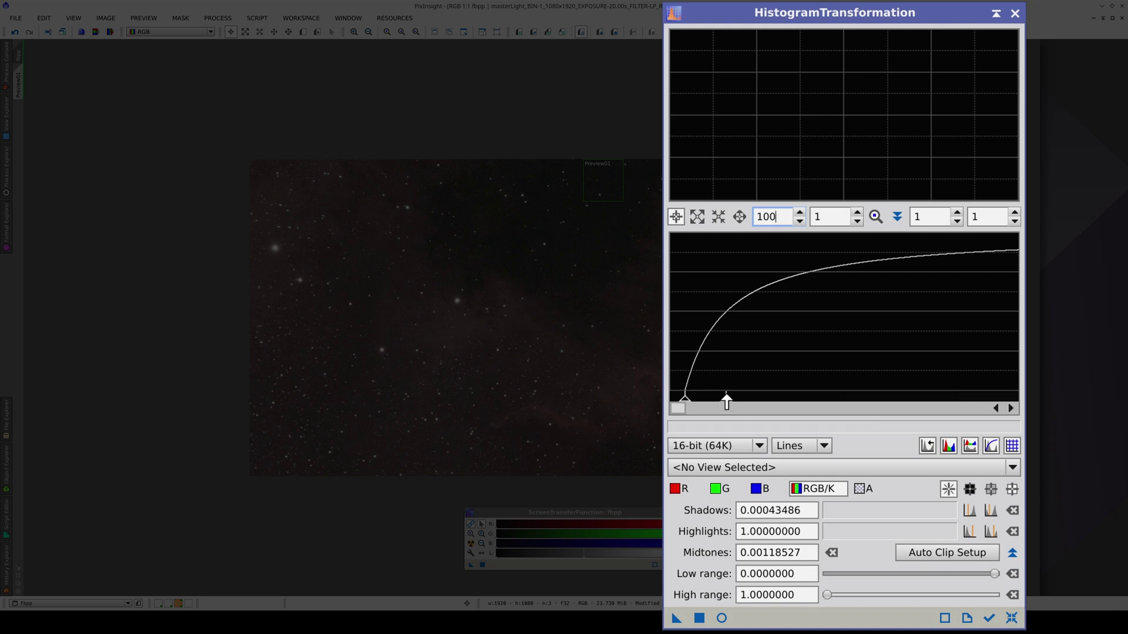
click(991, 620)
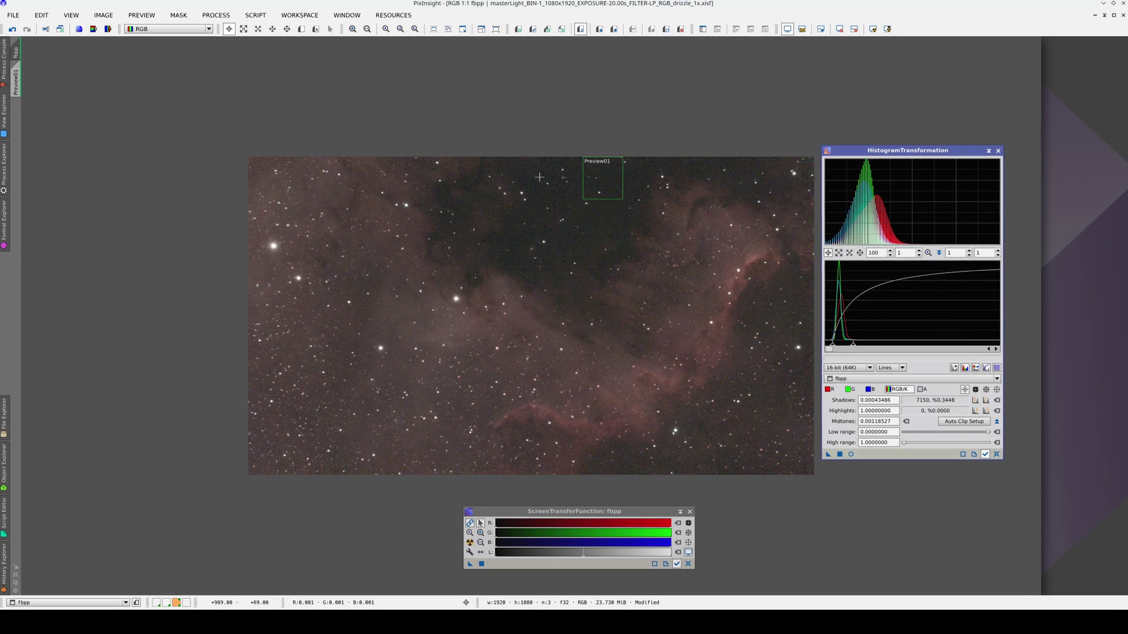
Lower the HistogramTransformation shadows to 0.00033671, then switch the display to linear.
click(575, 228)
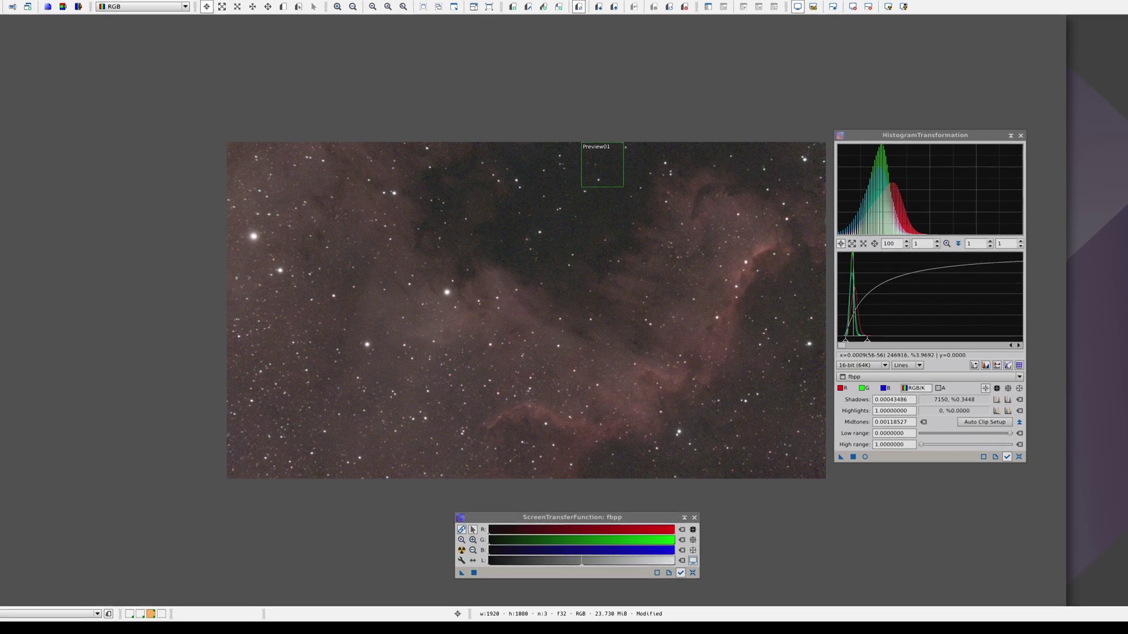
click(859, 342)
drag(873, 343, 872, 342)
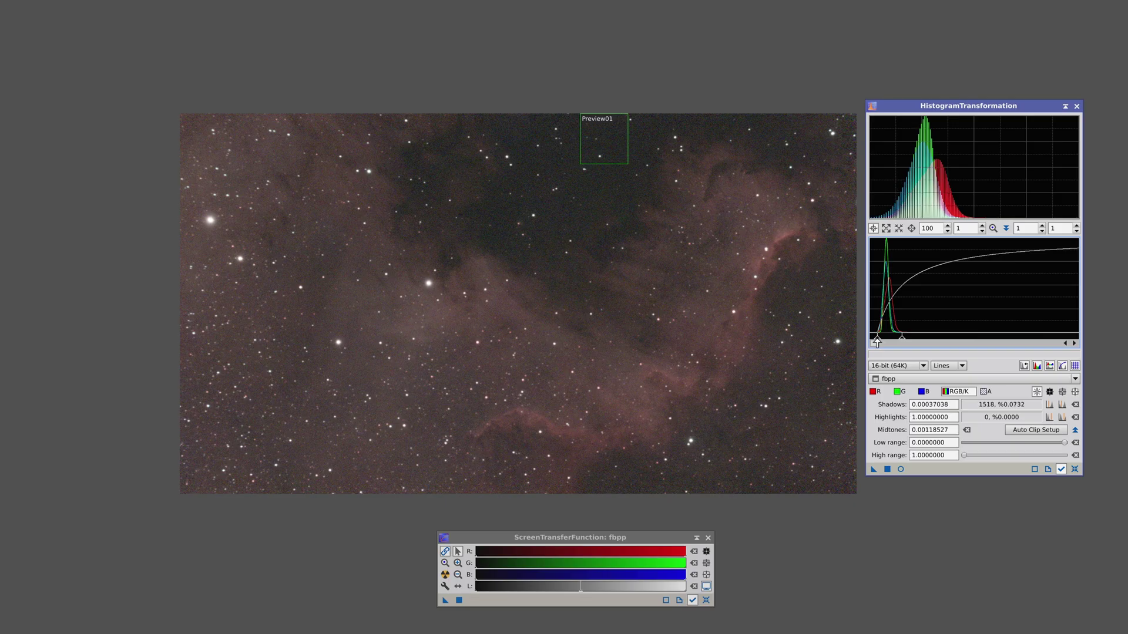
drag(876, 342, 876, 342)
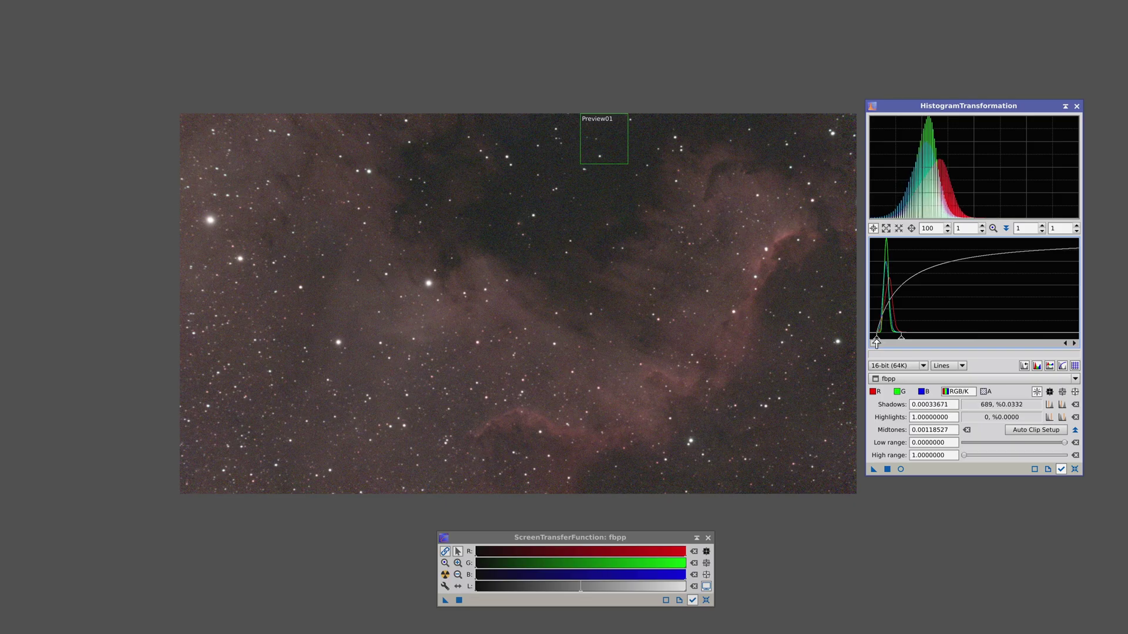
click(707, 588)
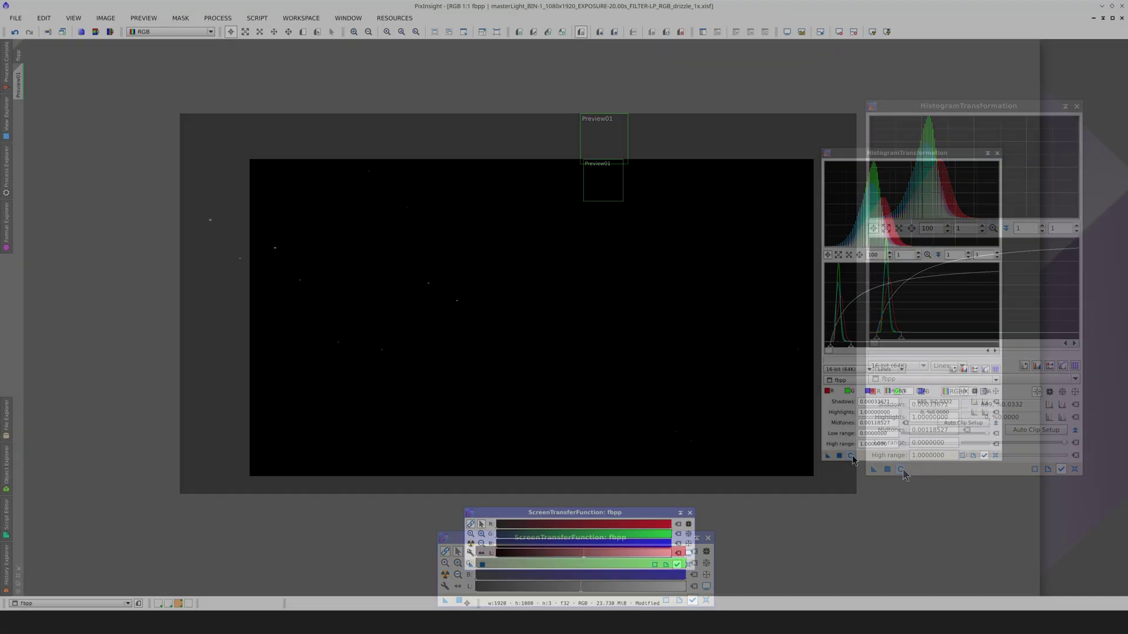
Raise the HistogramTransformation midtones to 0.00212196 while checking a real-time preview.
click(900, 469)
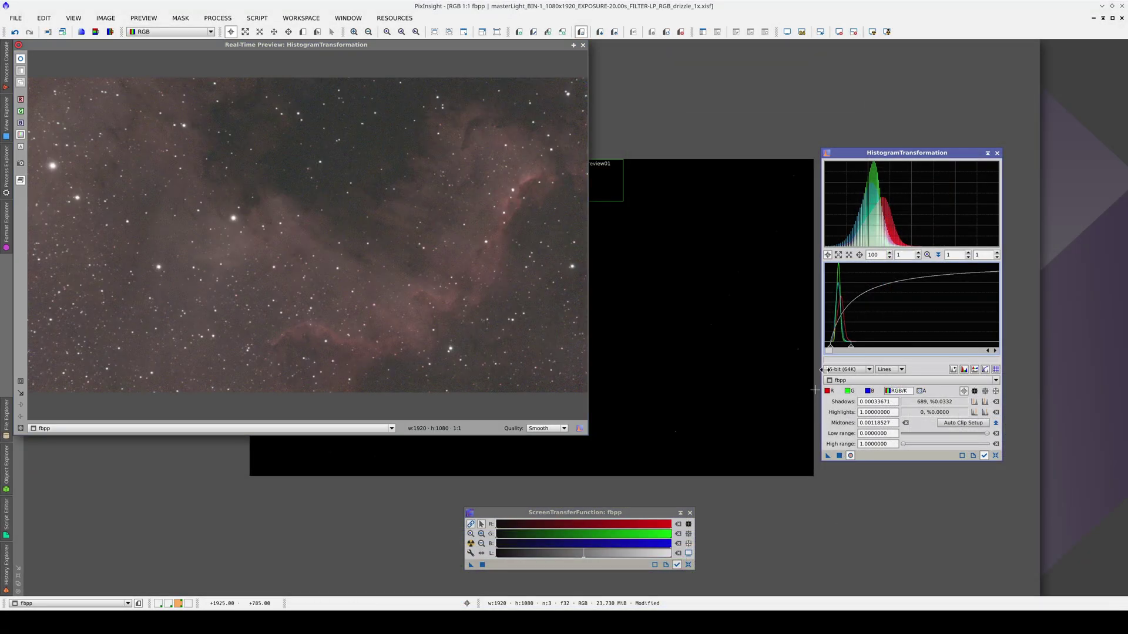
drag(852, 347, 867, 349)
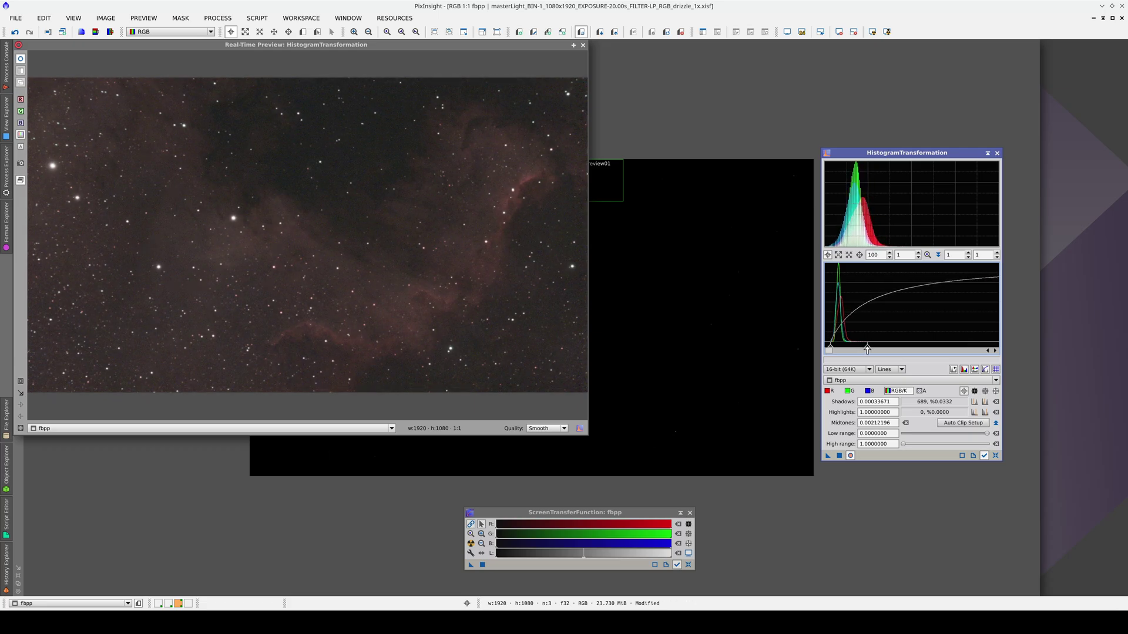
click(581, 45)
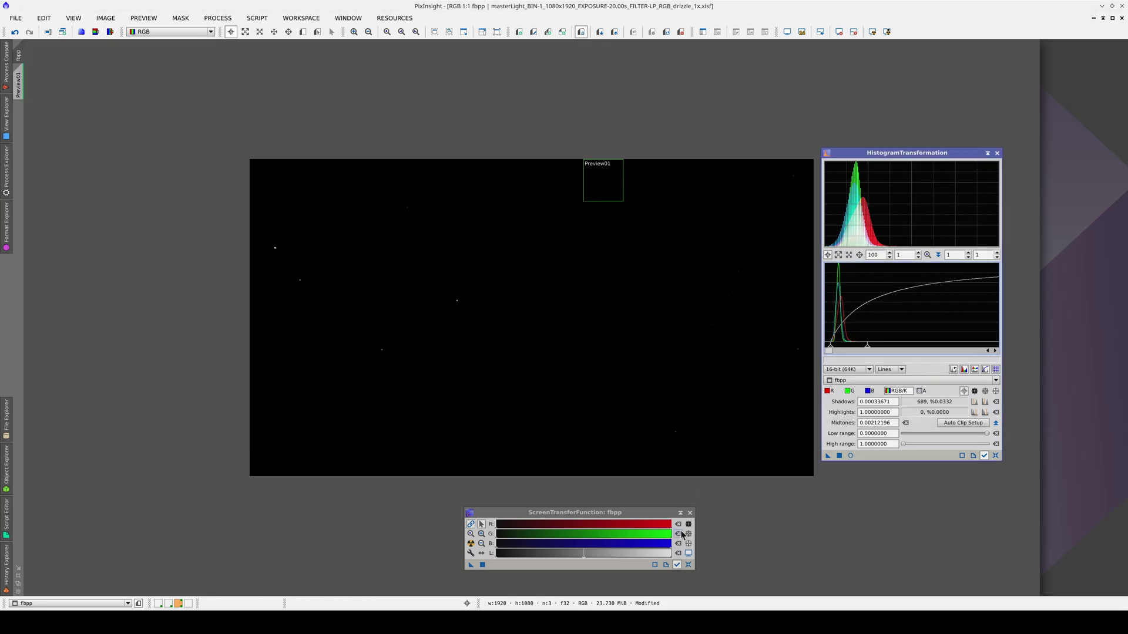
Compare linear and screen-stretched views, leaving the nebula displayed stretched.
click(689, 554)
click(688, 554)
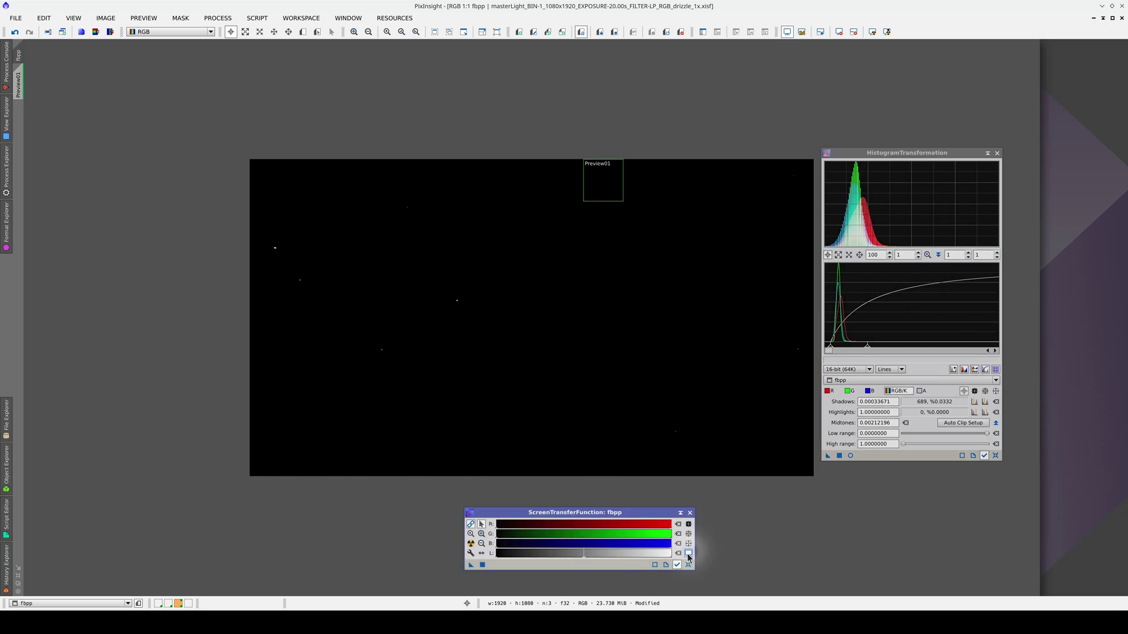
click(689, 554)
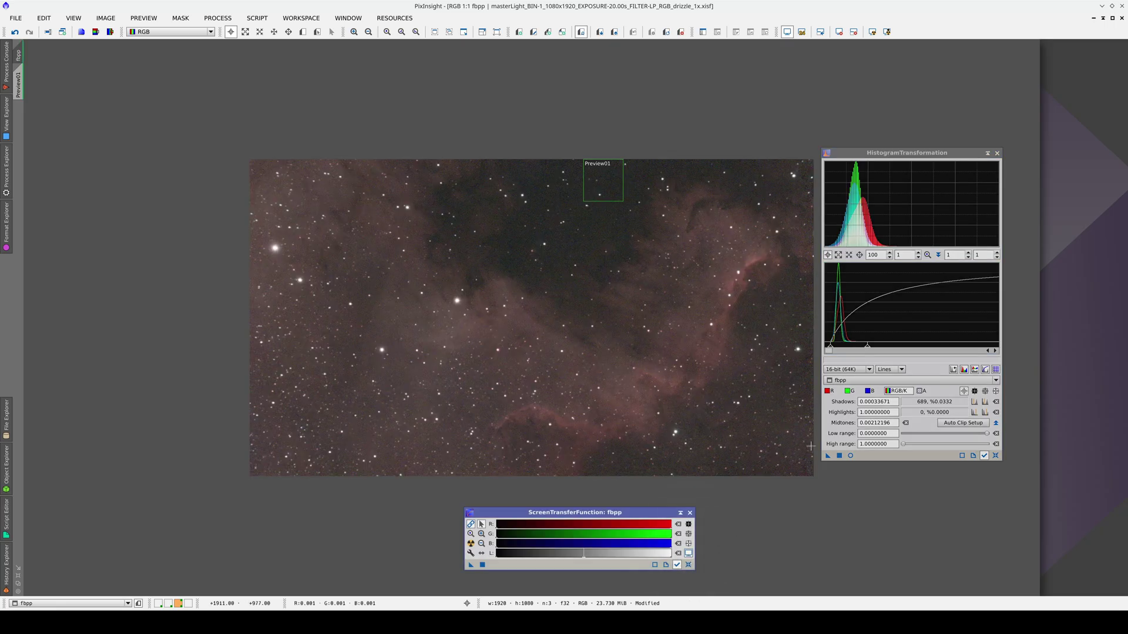
Apply the HistogramTransformation stretch permanently to the image and reset the screen stretch.
drag(828, 456, 719, 409)
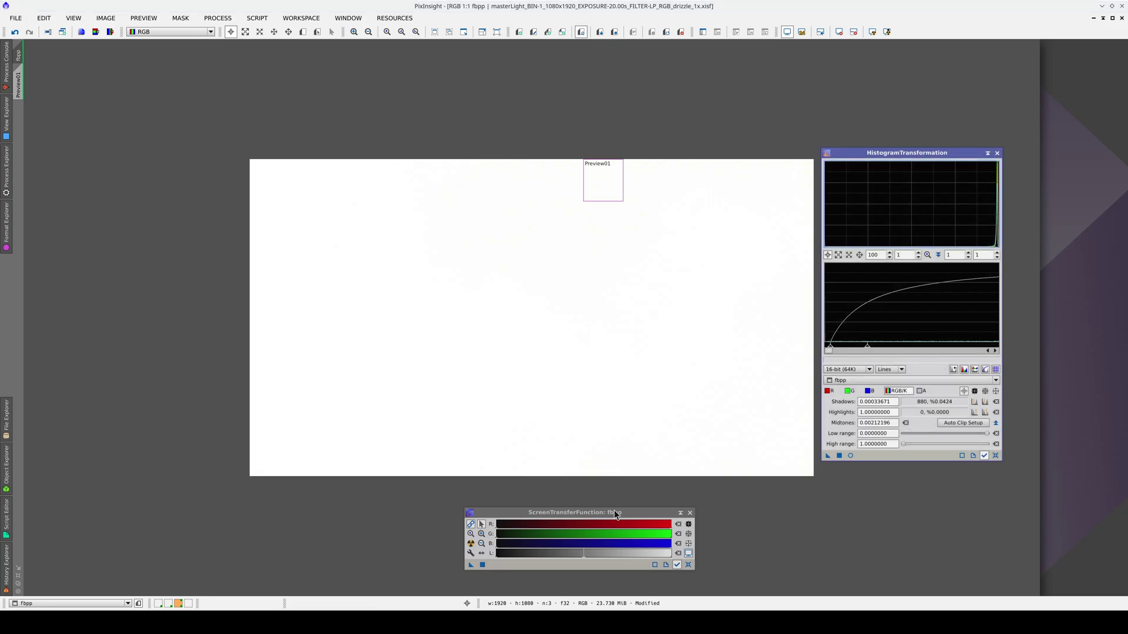
click(615, 511)
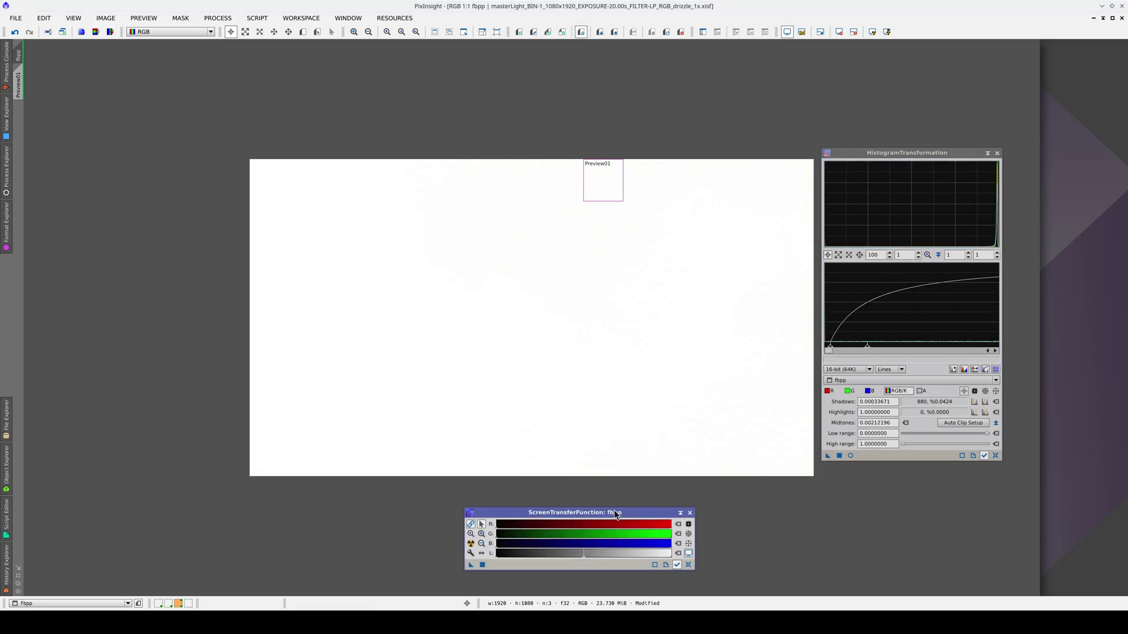
click(689, 553)
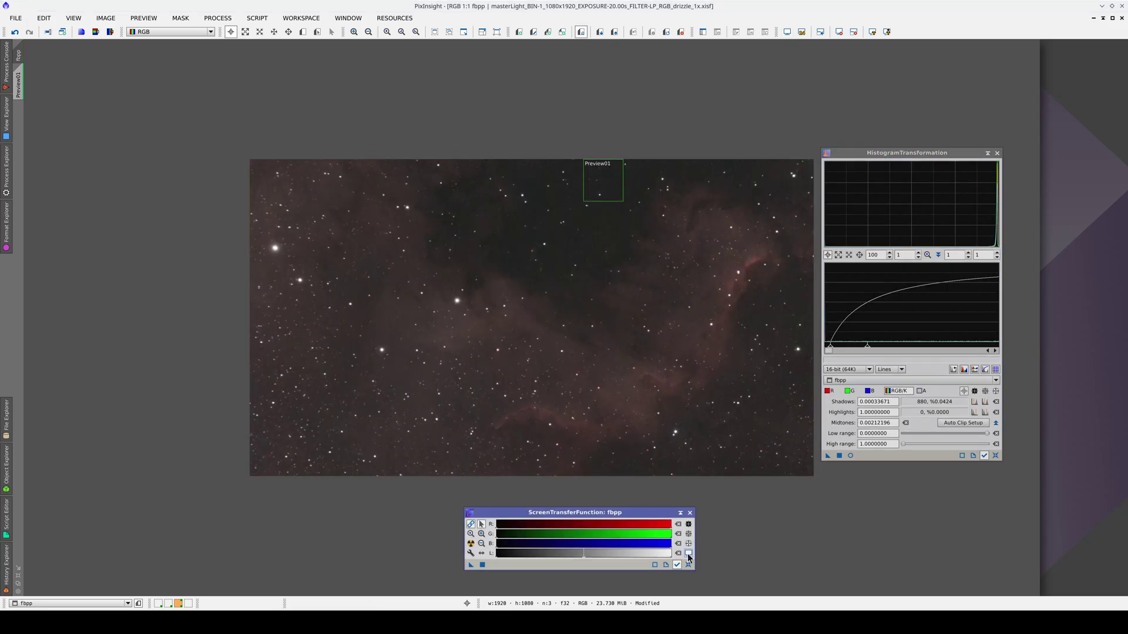
Close the ScreenTransferFunction and HistogramTransformation windows and check the image at 2:1 and 1:1.
click(690, 514)
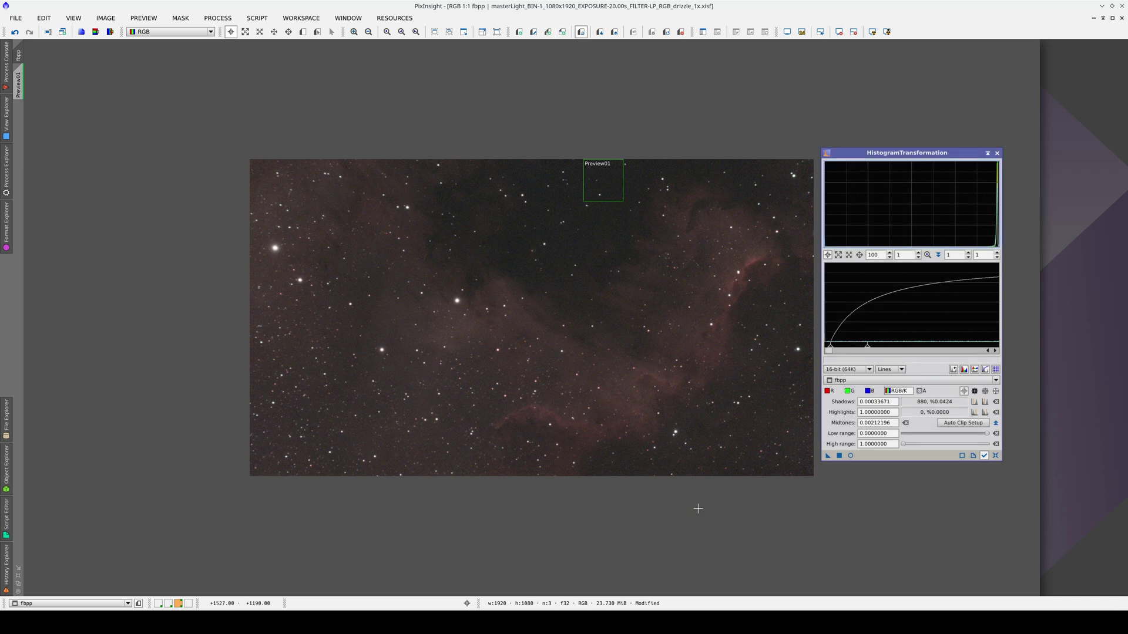
click(997, 155)
key(ctrl+plus)
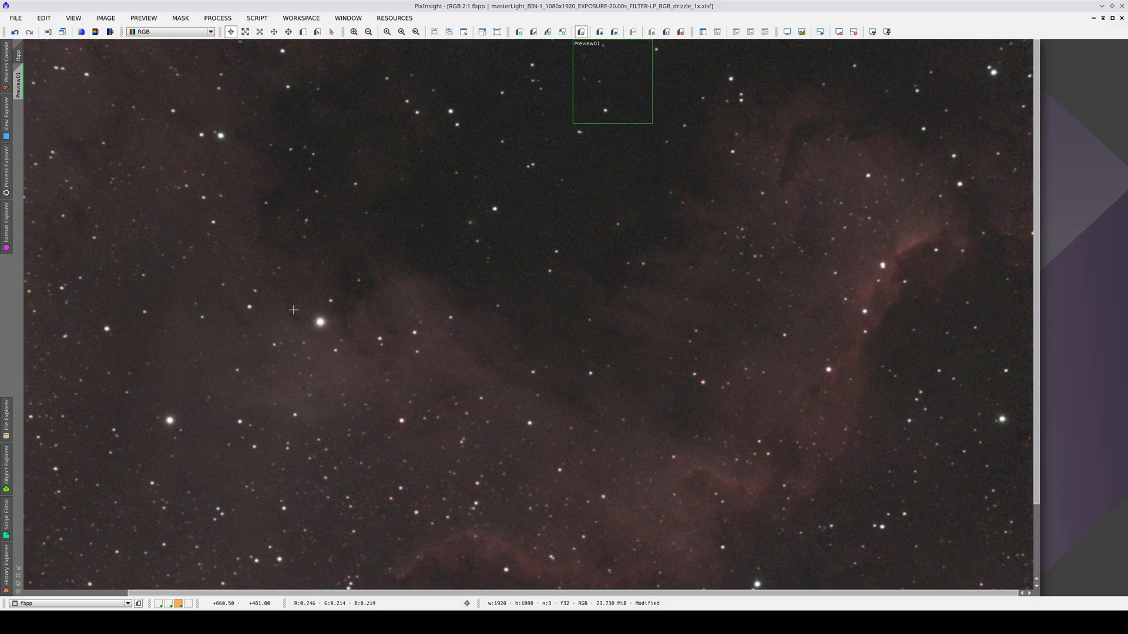
key(ctrl+minus)
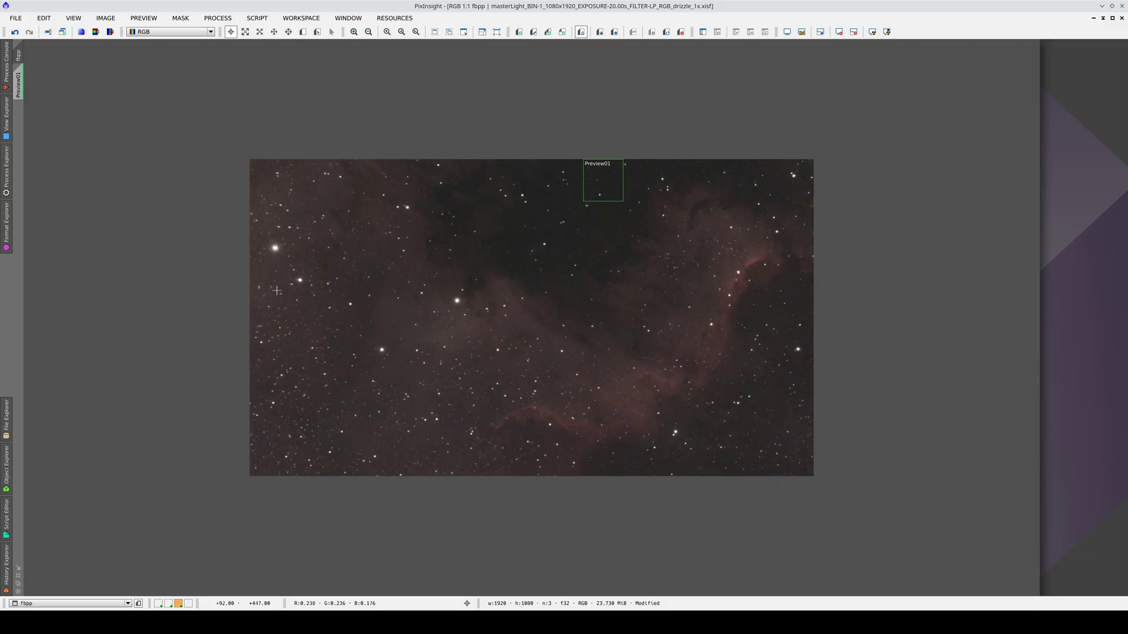
Open CurvesTransformation with a real-time preview and the image histogram behind the curve.
click(7, 183)
double_click(70, 204)
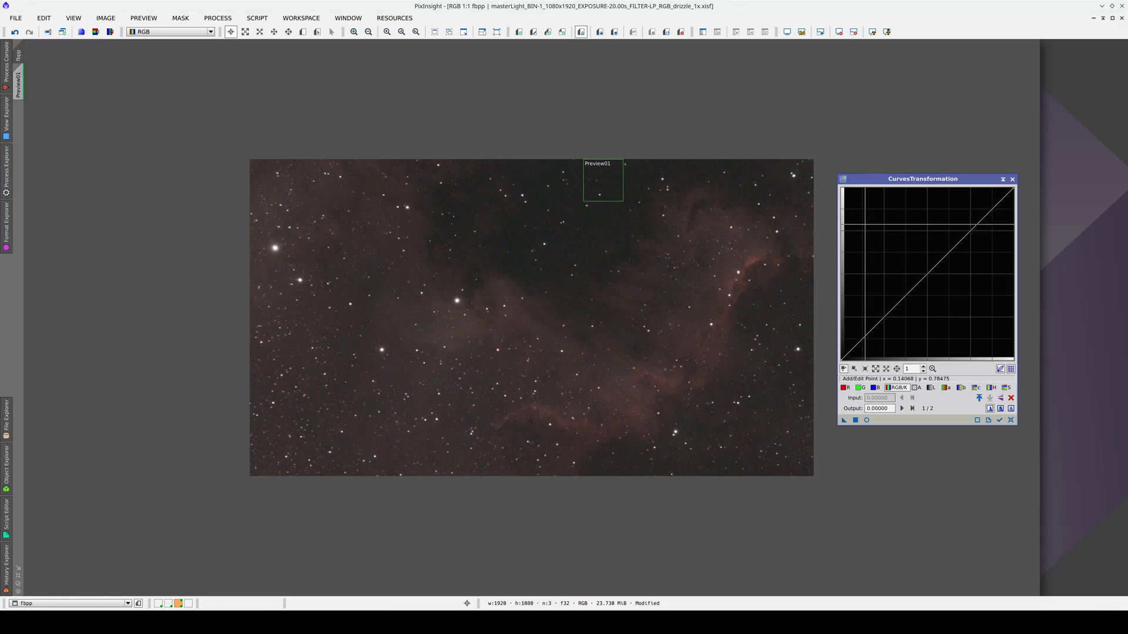
click(866, 420)
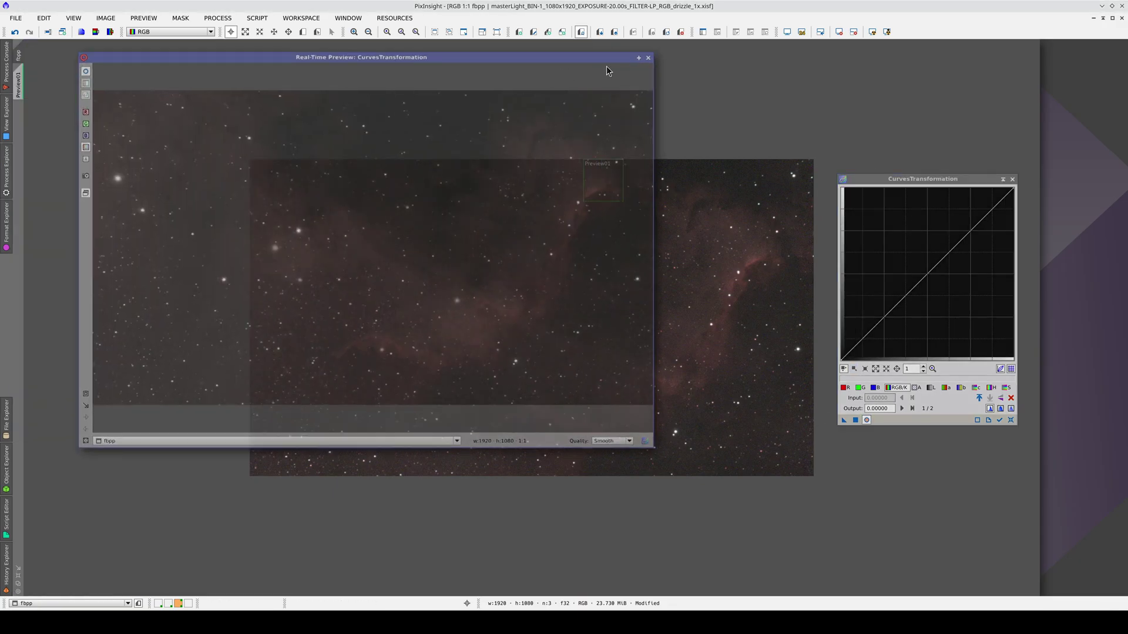
drag(606, 66, 755, 126)
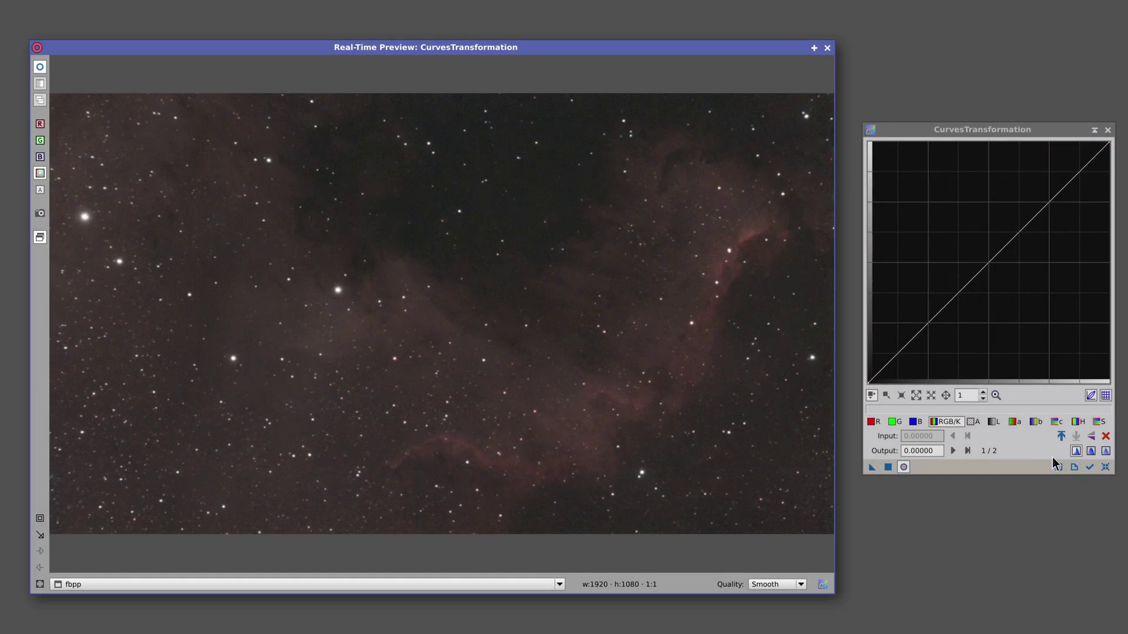
click(1000, 423)
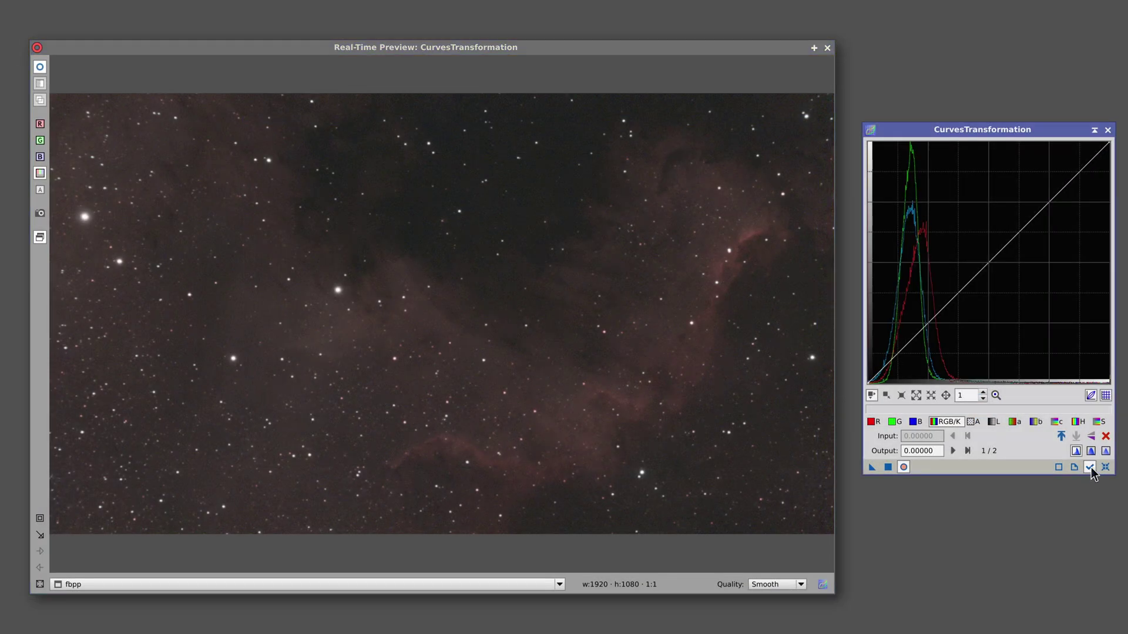
Build an RGB/K contrast curve with lowered shadows and a midtone point at 0.42881 → 0.56610.
drag(909, 340, 909, 351)
click(979, 270)
drag(980, 270, 980, 243)
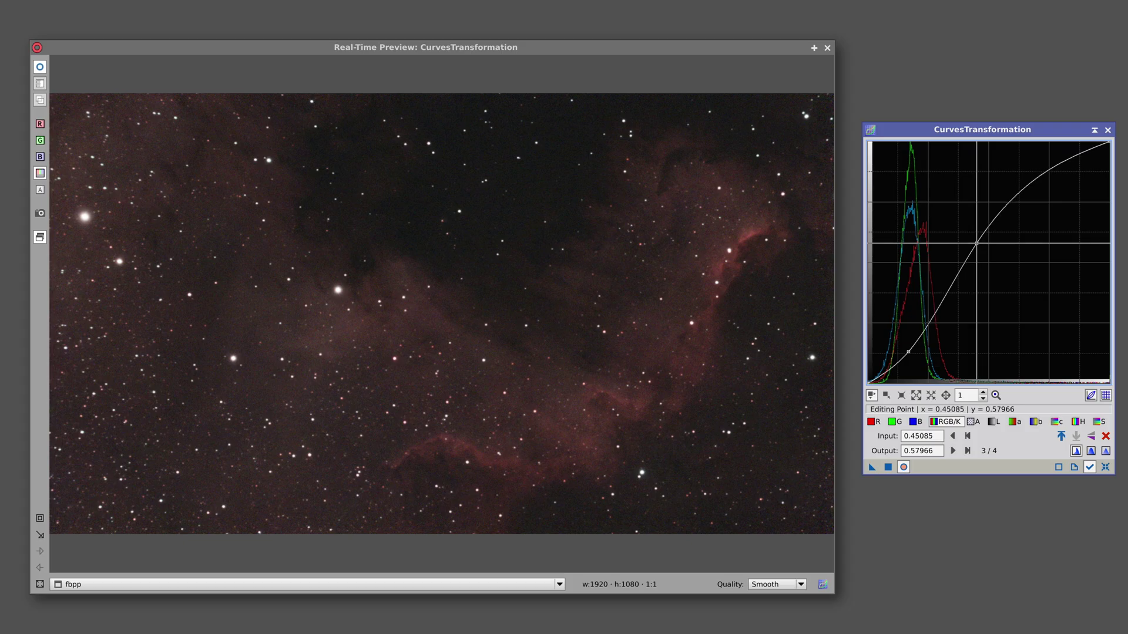
click(950, 288)
drag(949, 289, 948, 289)
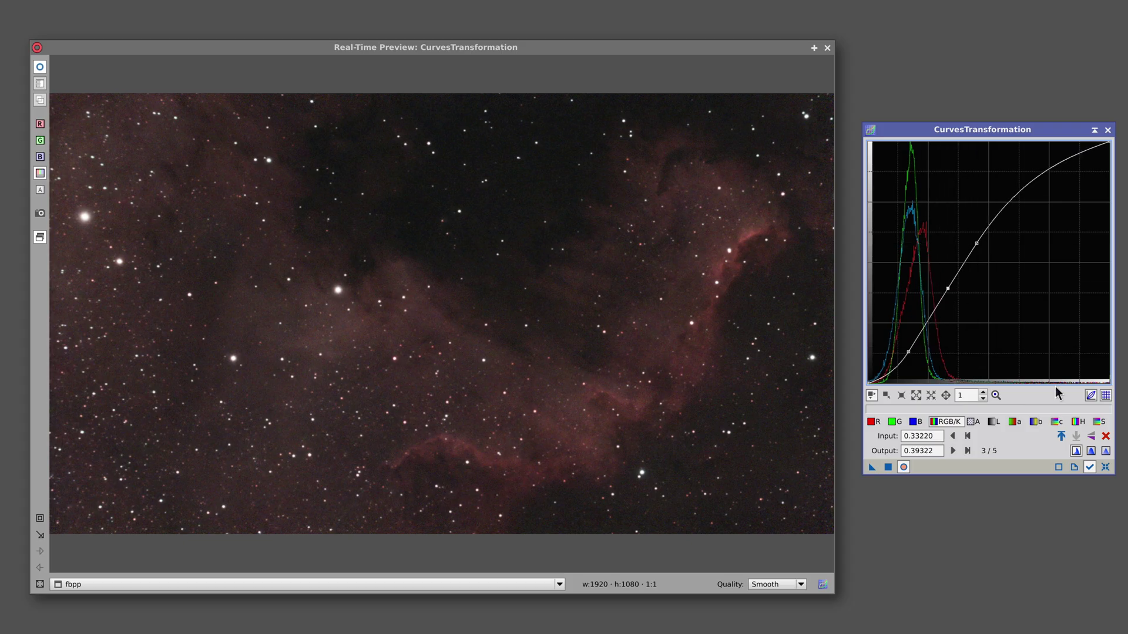
Add two points on the S-channel curve to boost low and mid saturation.
click(1099, 422)
drag(911, 339, 896, 335)
drag(963, 254, 972, 246)
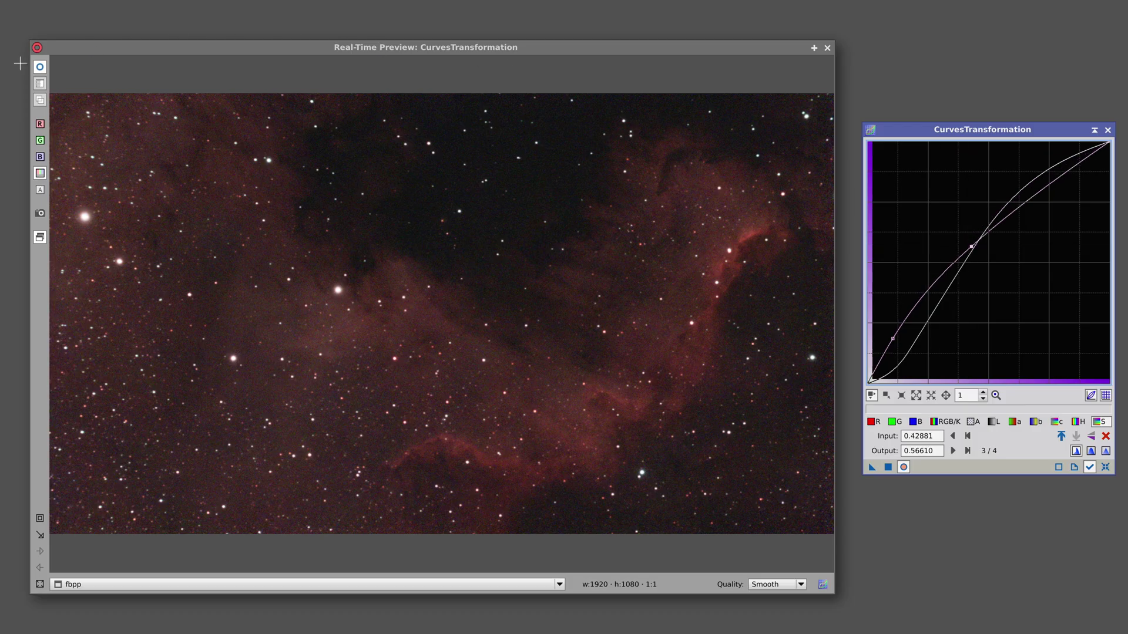
Compare before and after, close the preview, and apply the curves to the nebula image.
click(39, 69)
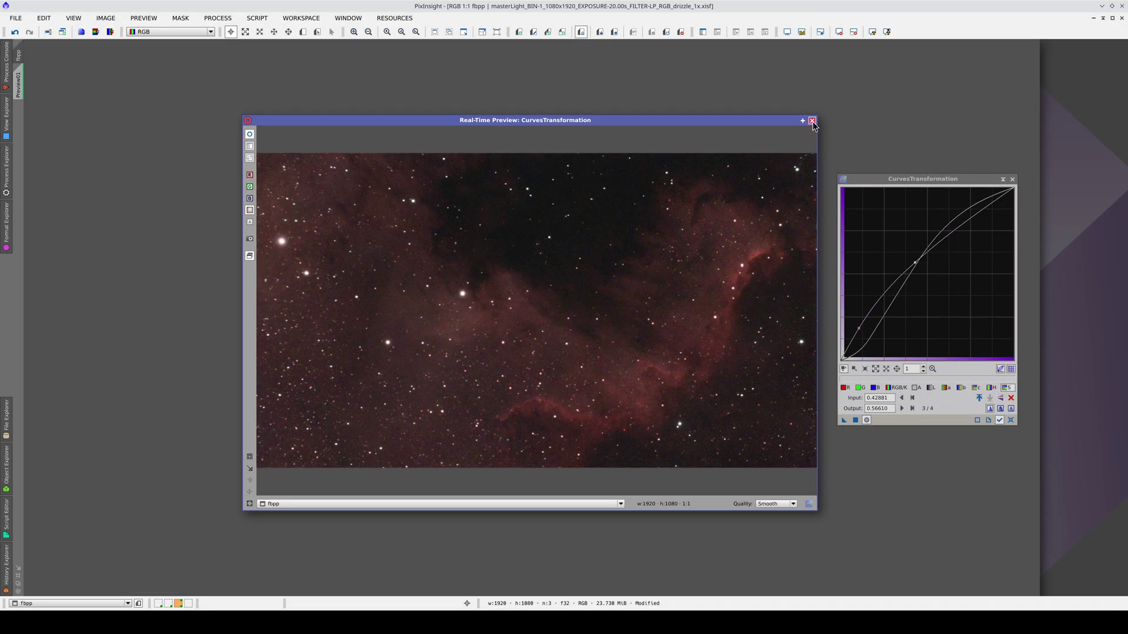
click(827, 47)
drag(844, 420, 718, 417)
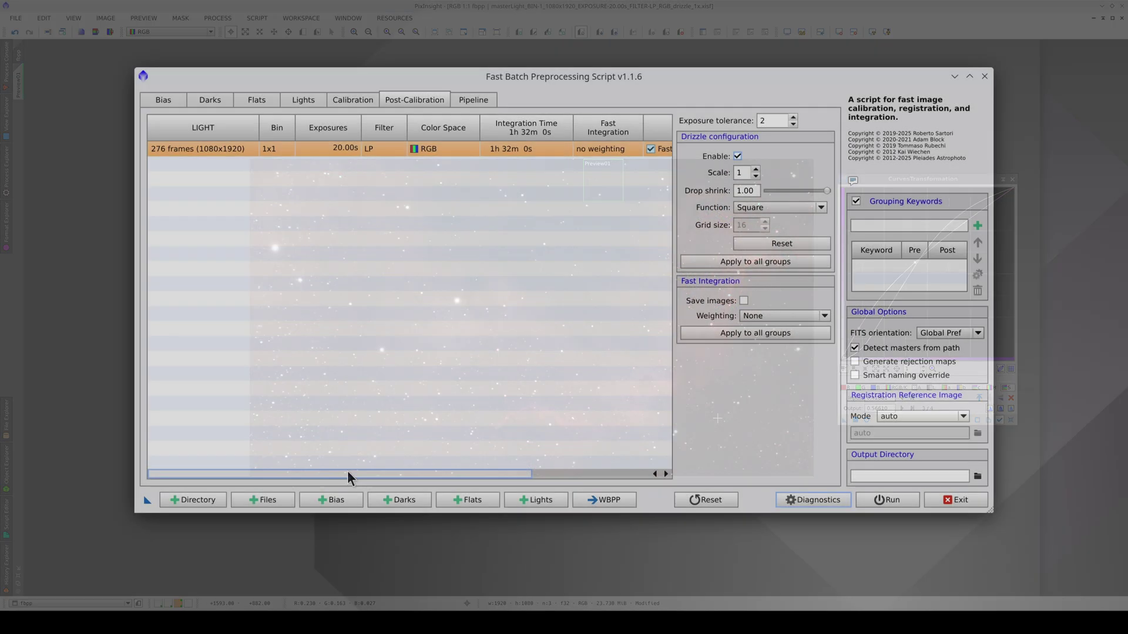
Rotate the nebula image 90° counter-clockwise and plate-solve it with ImageSolver.
mouse_move(347, 471)
mouse_down()
mouse_move(494, 493)
mouse_move(530, 482)
mouse_up()
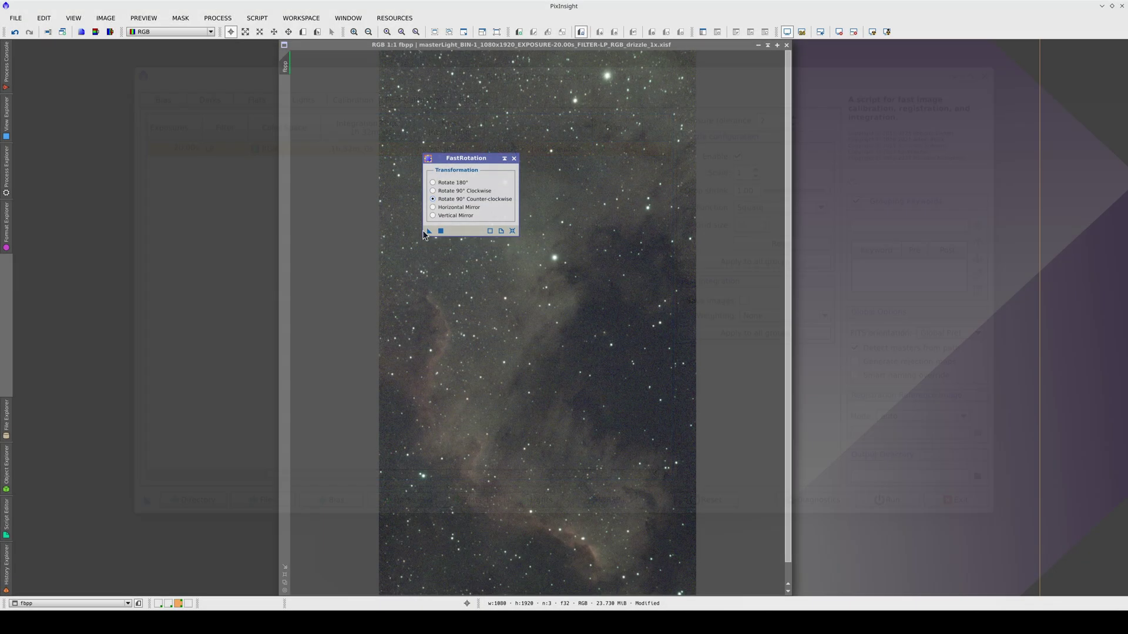
drag(473, 298, 473, 295)
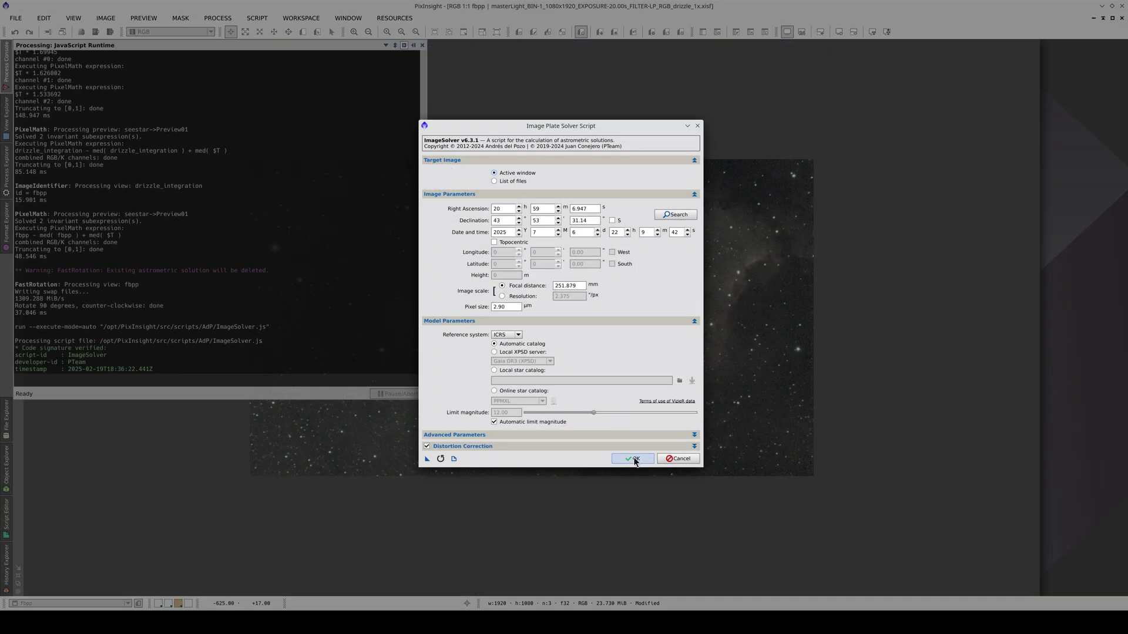
click(634, 461)
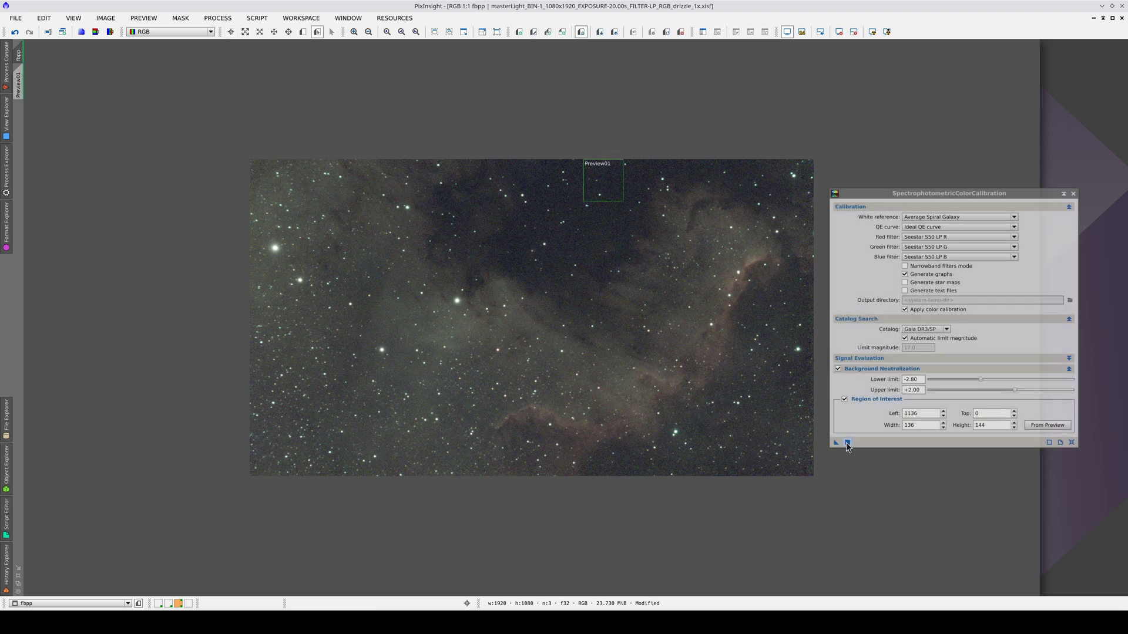
Run SPCC with the Seestar S50 LP filters, then raise HistogramTransformation midtones in preview.
click(847, 443)
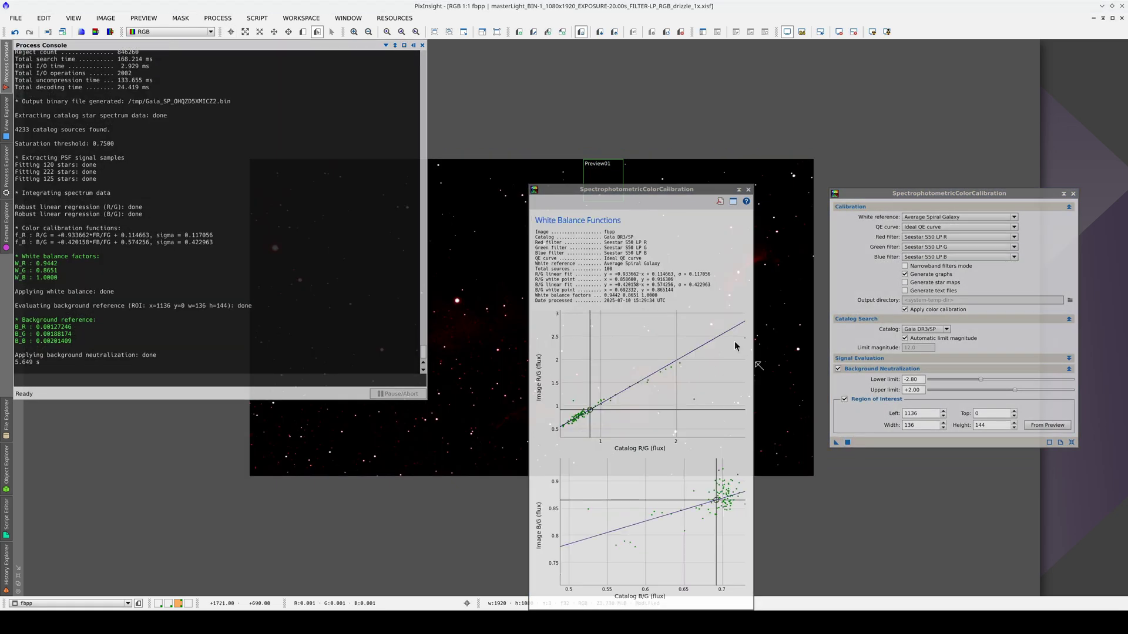
drag(660, 198, 677, 147)
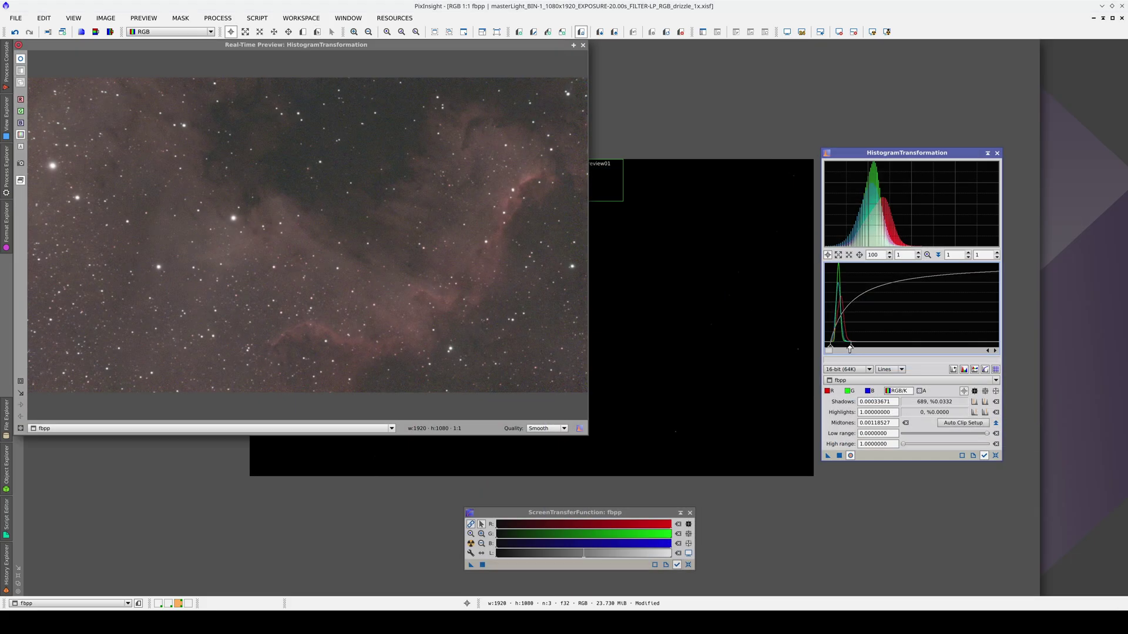
drag(850, 349, 861, 349)
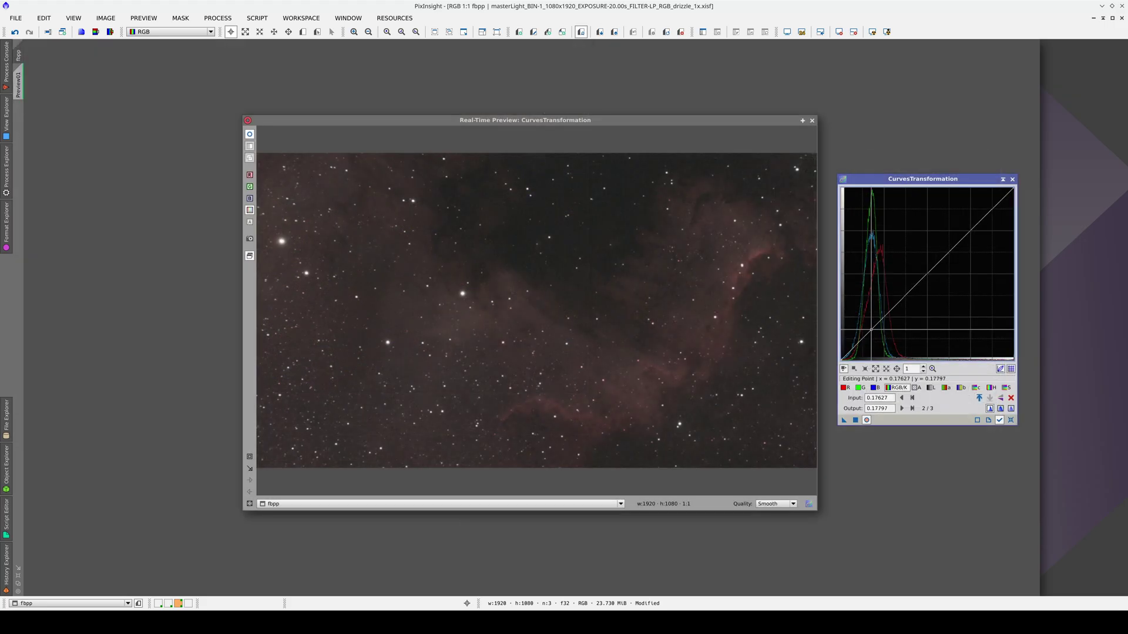
Make an S-shaped RGB/K curve, then raise a low point on the S-channel saturation curve.
drag(870, 331, 870, 338)
click(922, 280)
drag(921, 280, 899, 292)
click(1007, 389)
drag(861, 340, 861, 326)
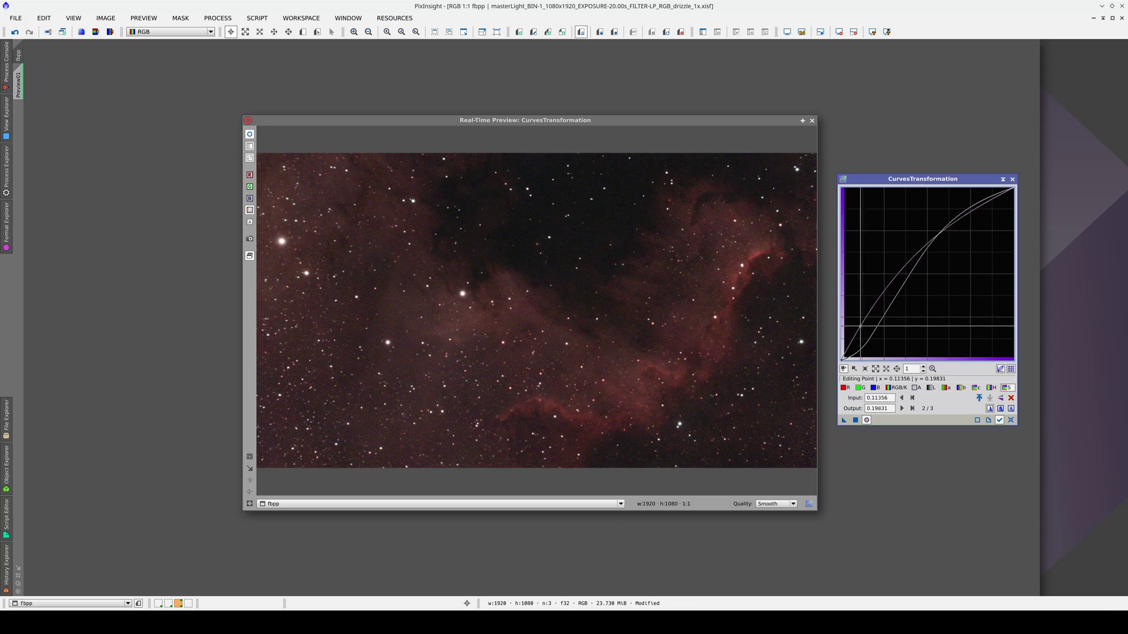